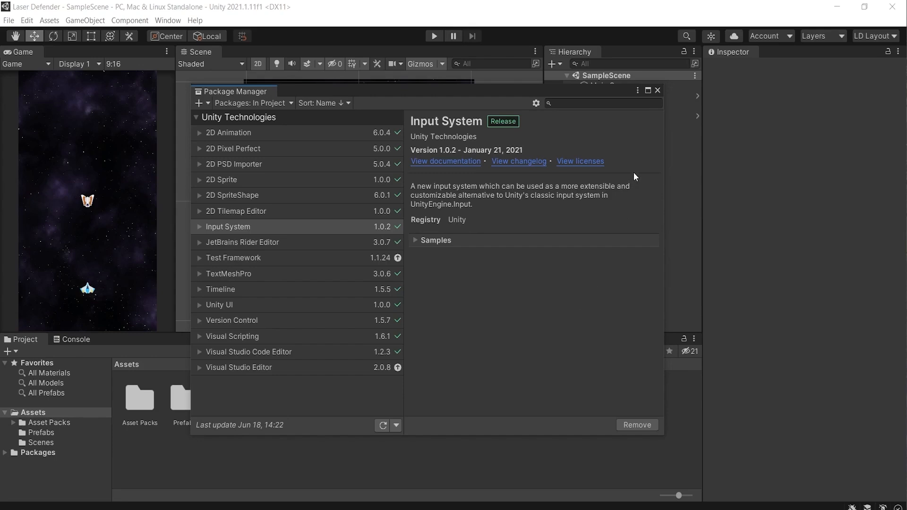
Close the Package Manager and open the Player prefab from the Prefabs folder for editing.
left_click(658, 90)
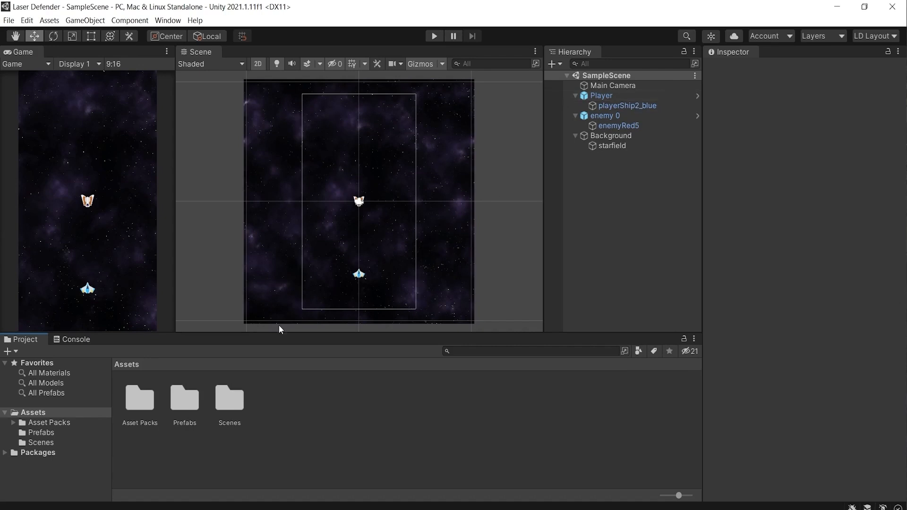
double_click(186, 404)
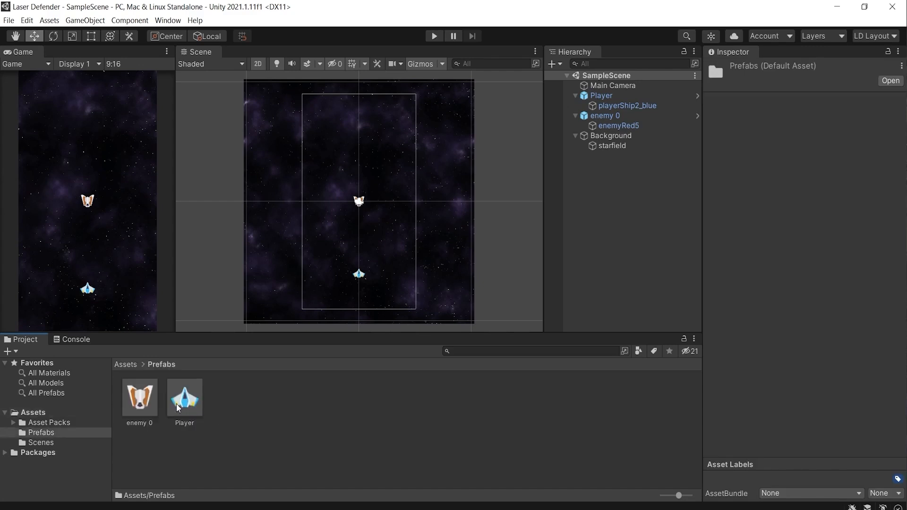
double_click(179, 406)
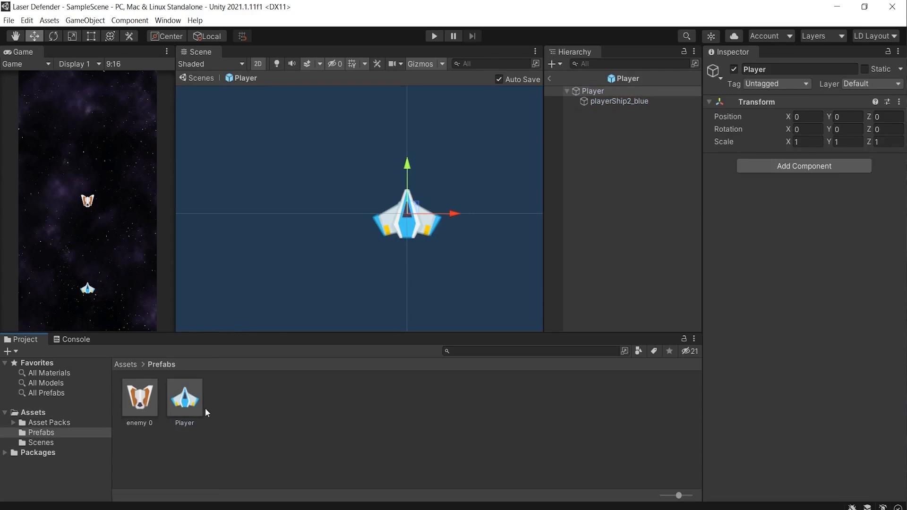
Add a Player Input component to the Player prefab.
left_click(830, 168)
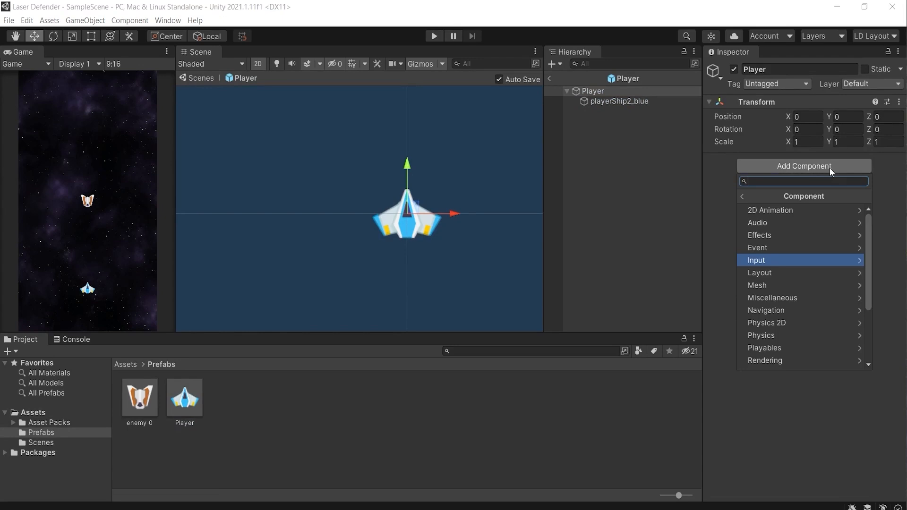
left_click(761, 261)
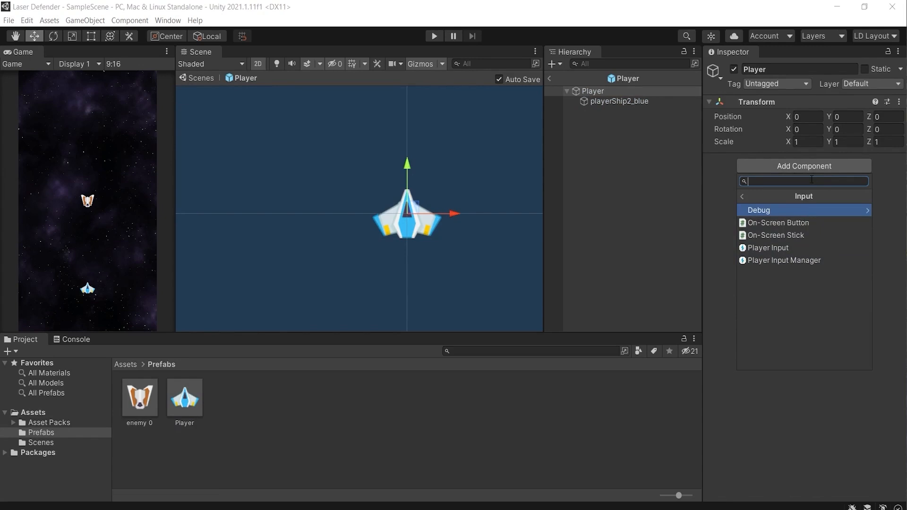
type("play")
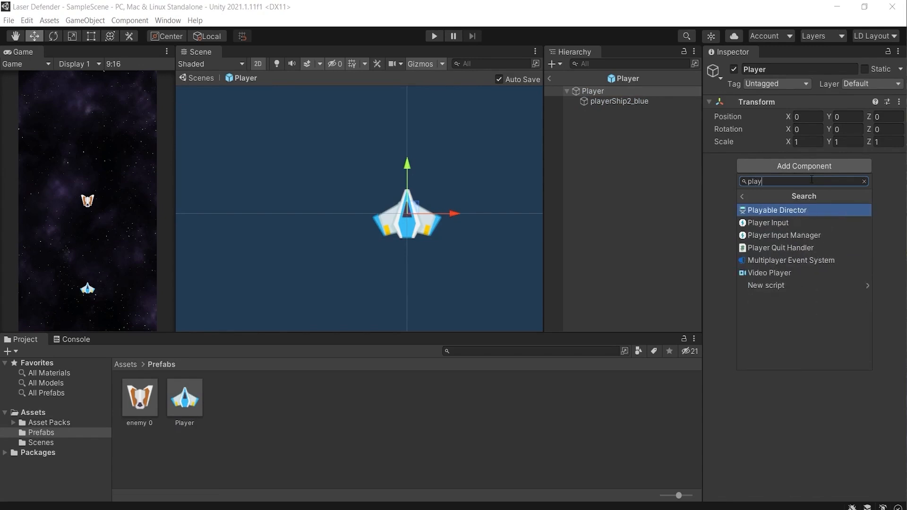
key("Down")
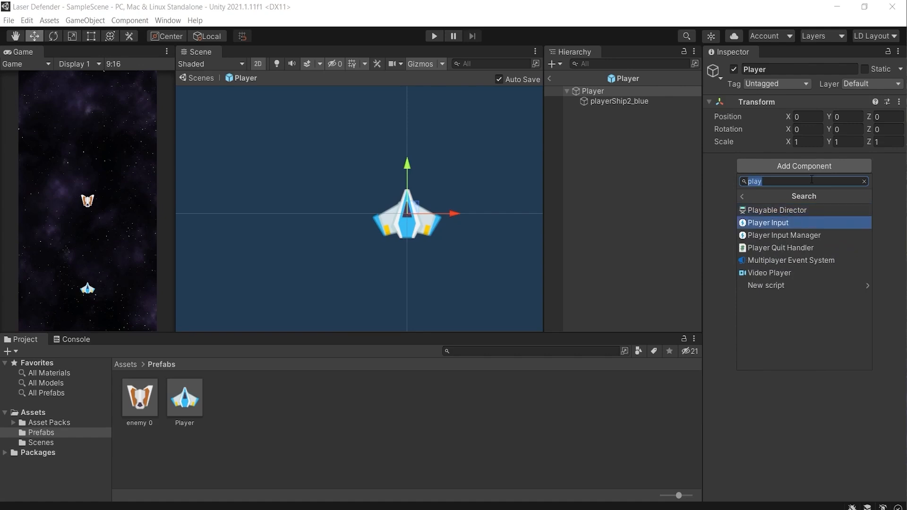
key("Return")
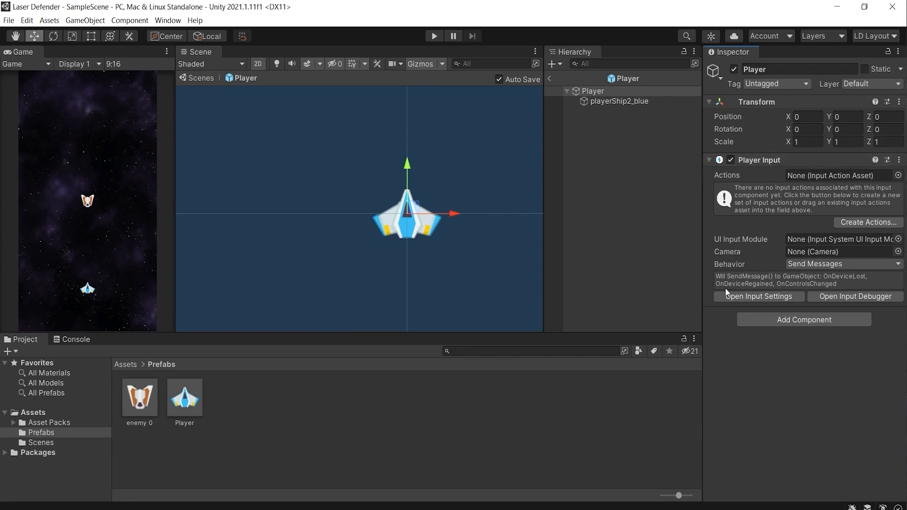
Create an input actions asset from the Player Input component and save it as InputActions in the Assets folder.
left_click(853, 222)
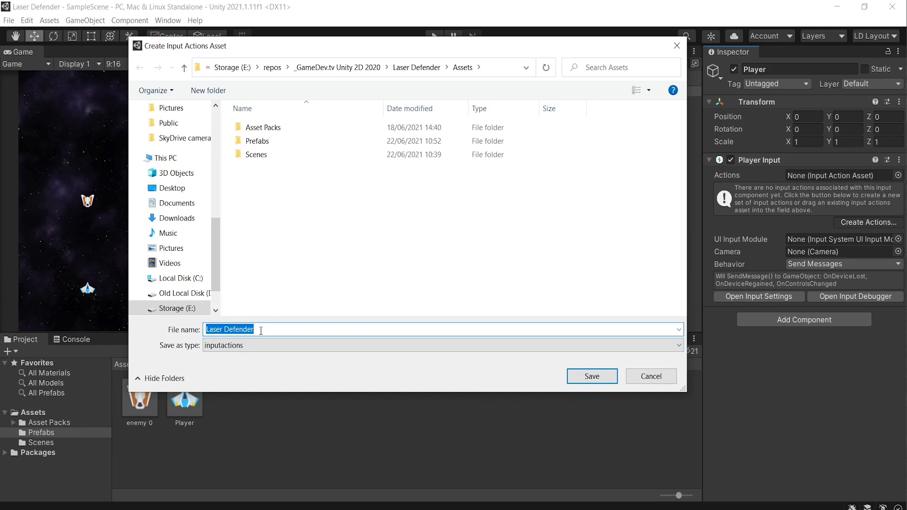
key("BackSpace")
type("In")
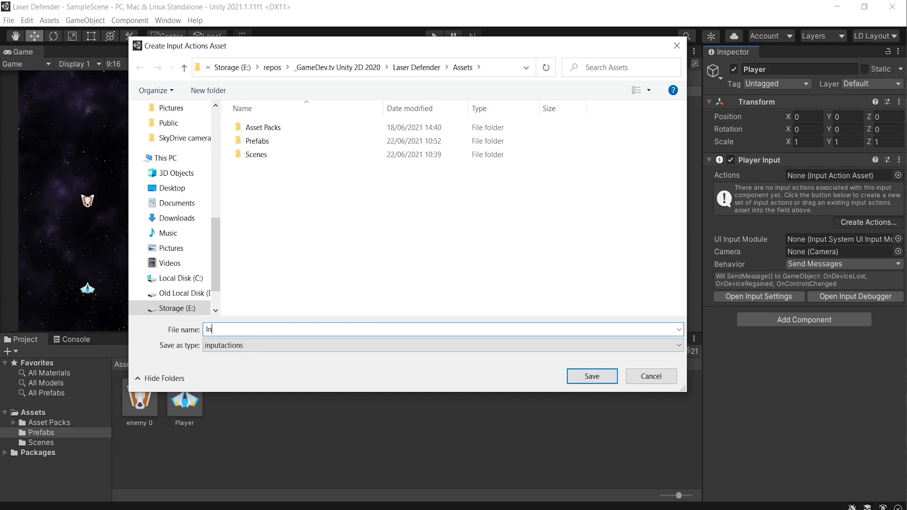
type("putActions")
left_click(595, 371)
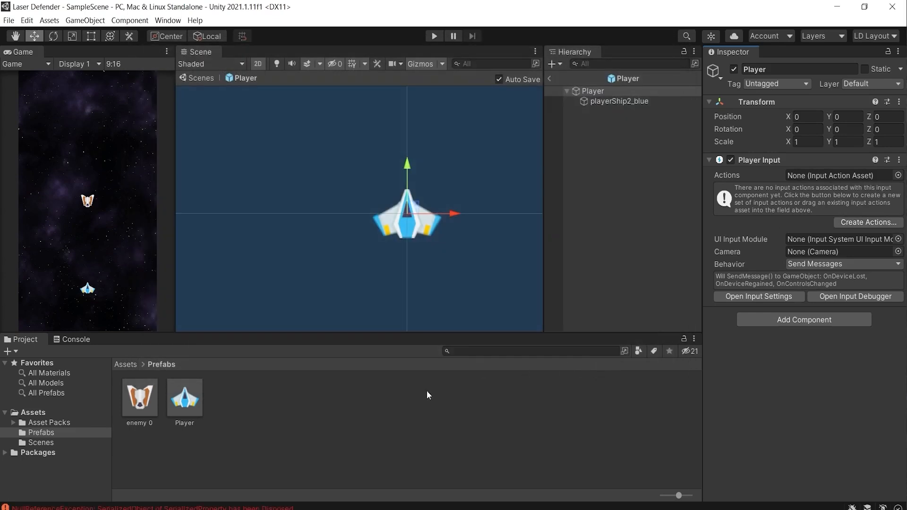
Open the InputActions asset from the Assets folder for editing and turn off Auto-Save.
left_click(37, 412)
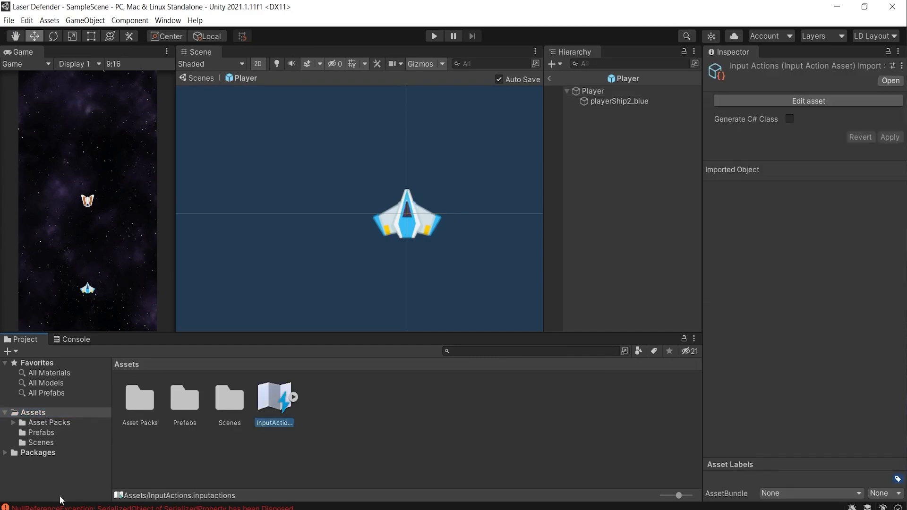
double_click(287, 408)
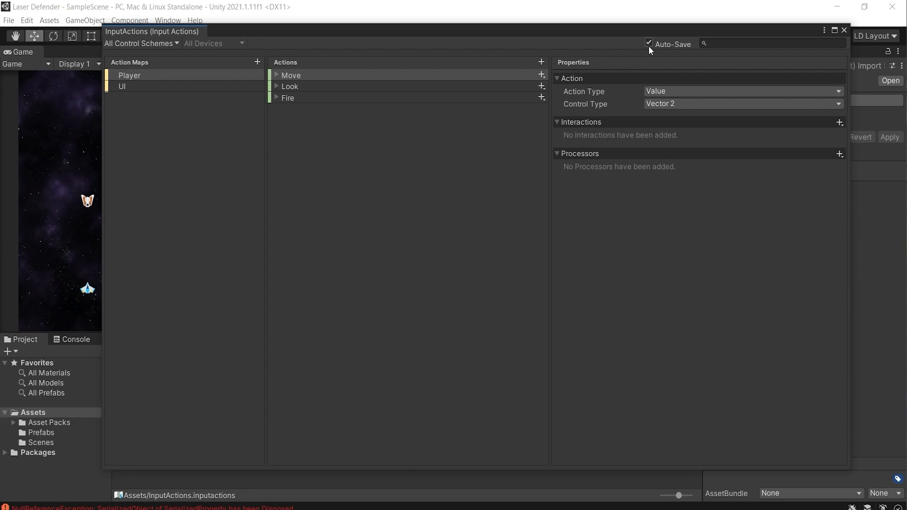
left_click(649, 44)
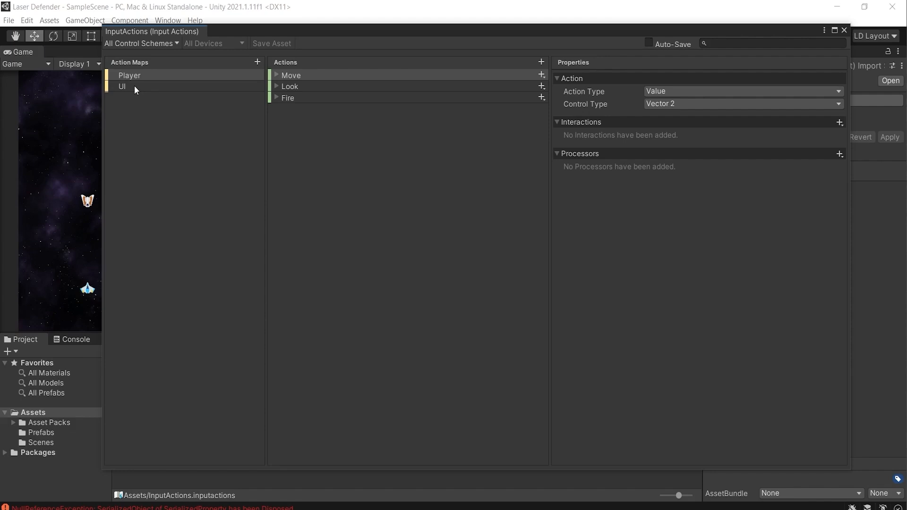
Examine the Player action map's Move action, expanding its WASD composite and checking the available composite types.
left_click(228, 77)
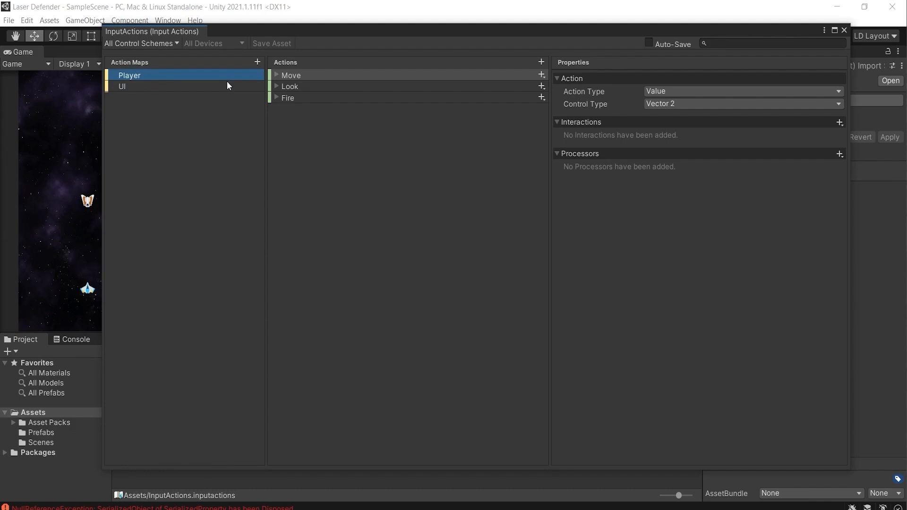
left_click(228, 87)
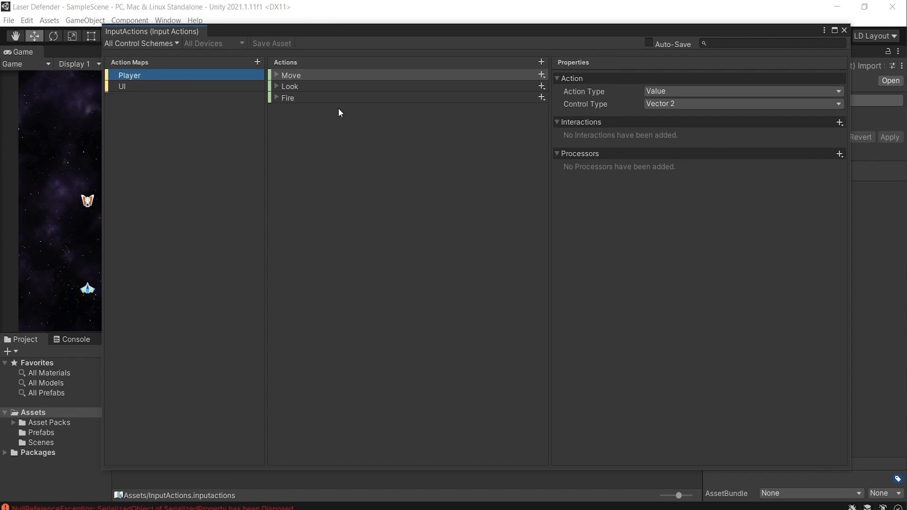
left_click(276, 74)
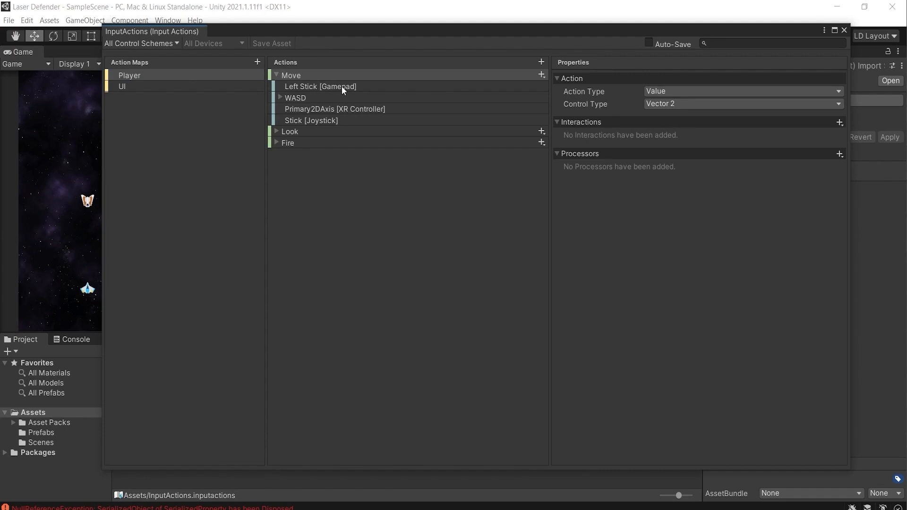
left_click(280, 98)
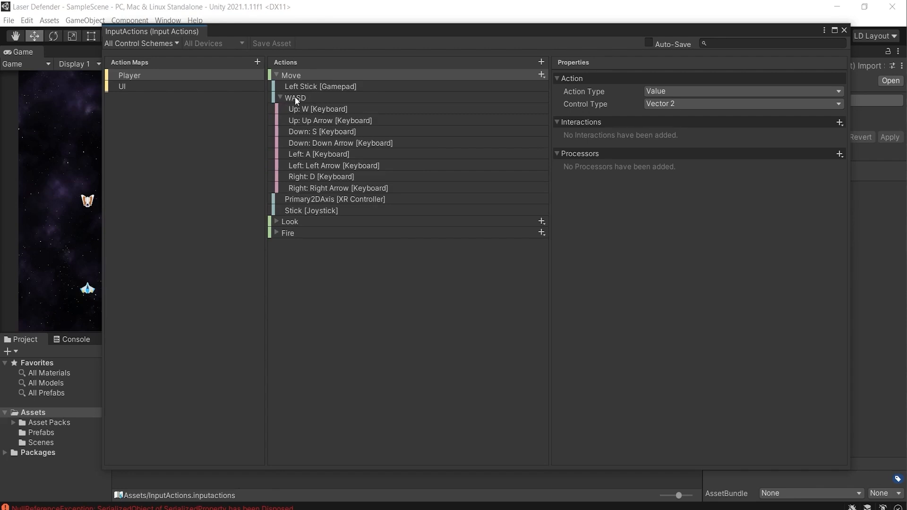
left_click(296, 99)
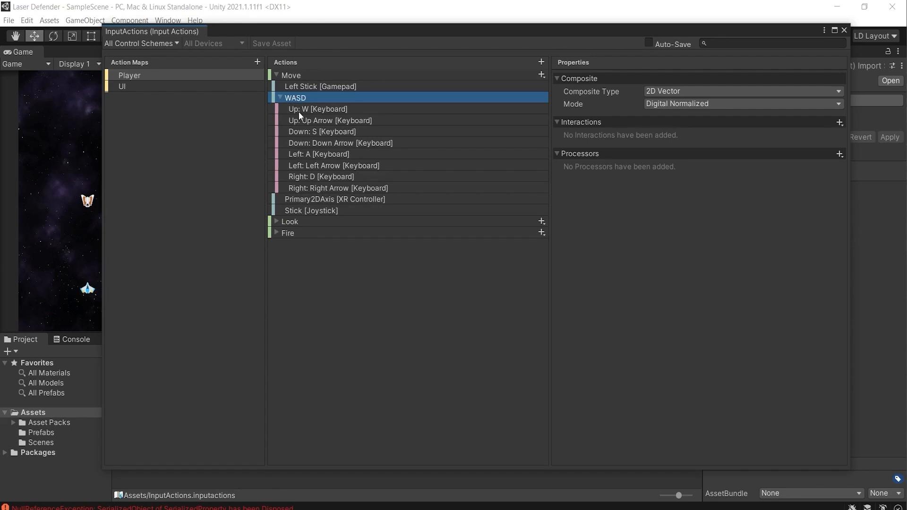
left_click(310, 109)
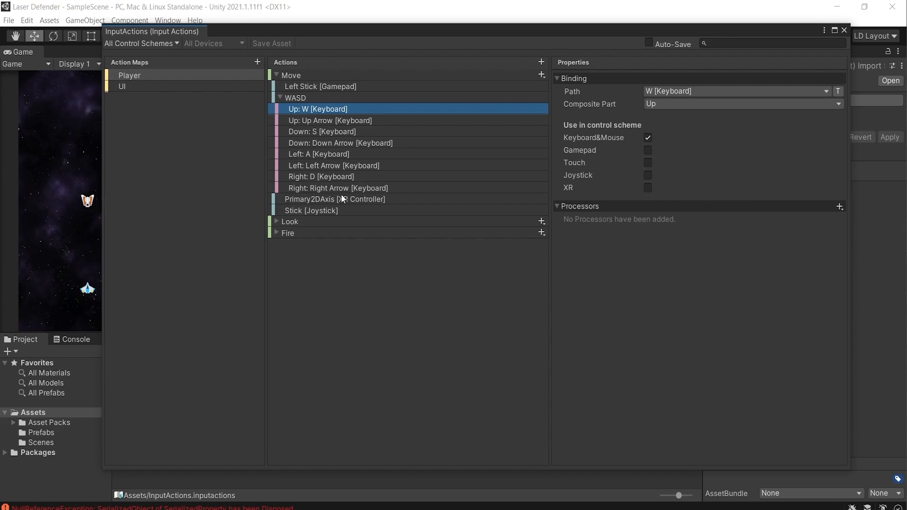
left_click(302, 99)
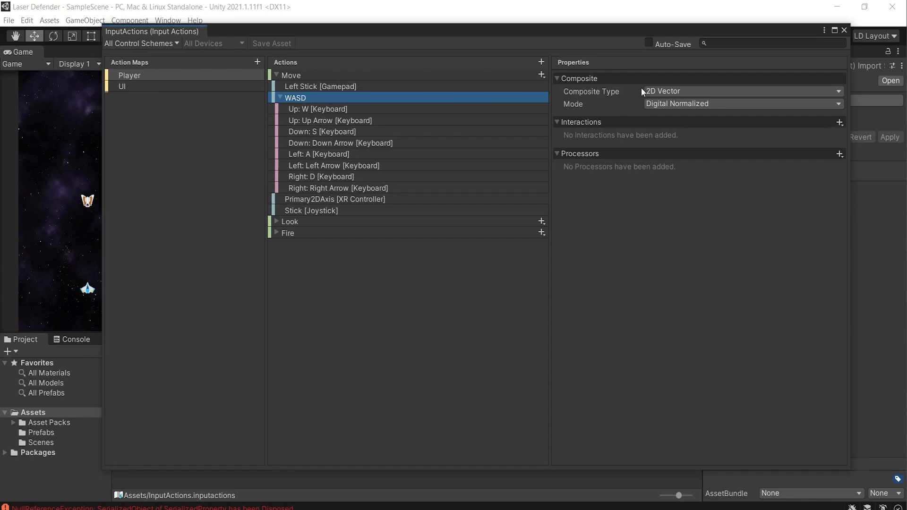
left_click(691, 95)
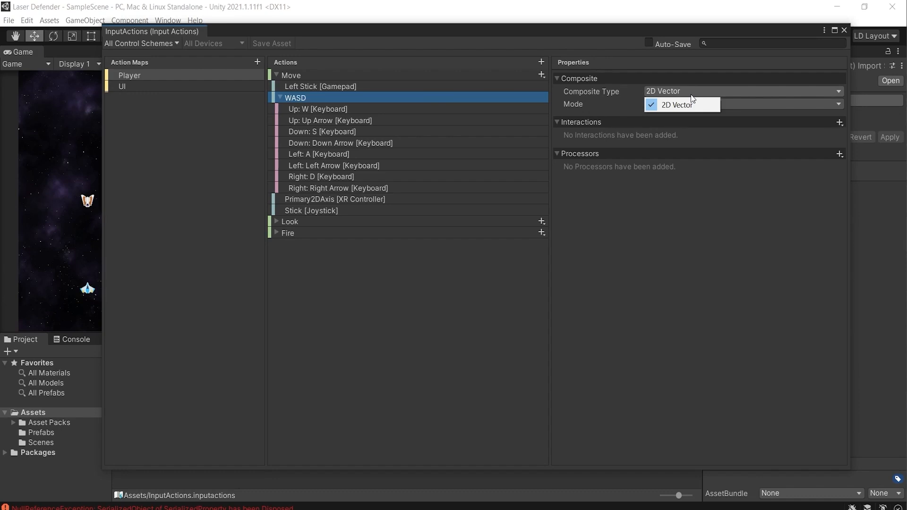
left_click(690, 100)
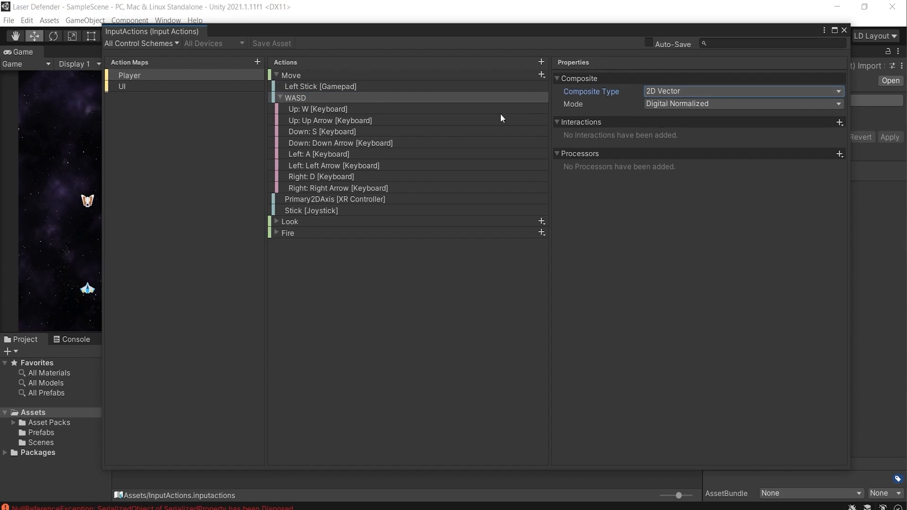
Review the binding properties of the W, S, A and D keys, including the composite part options for D.
left_click(309, 109)
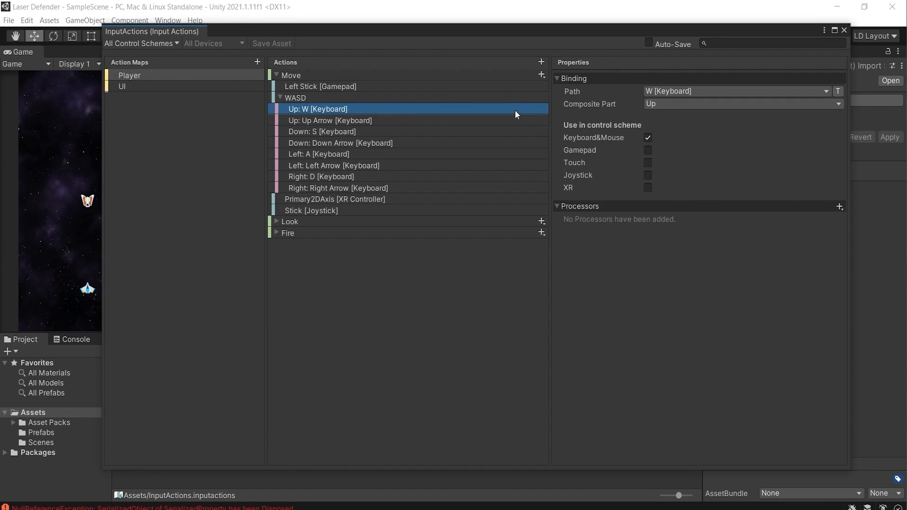
left_click(405, 131)
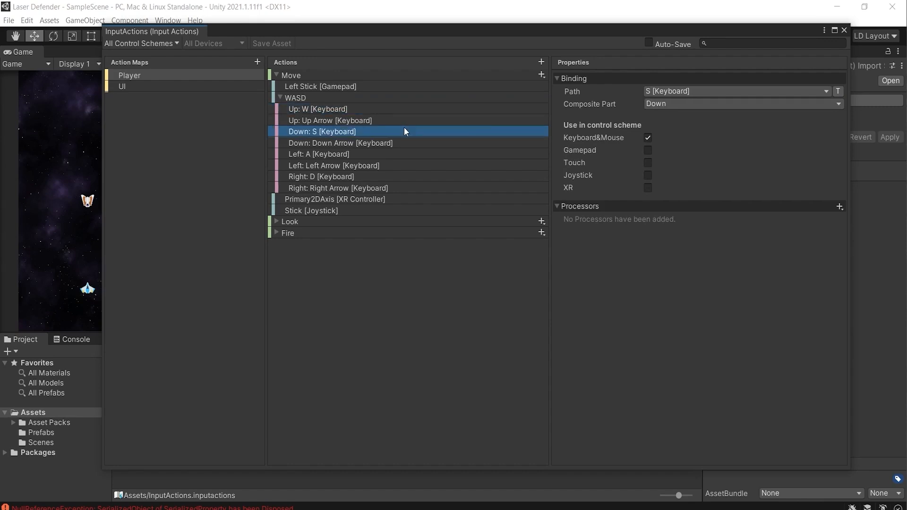
left_click(387, 155)
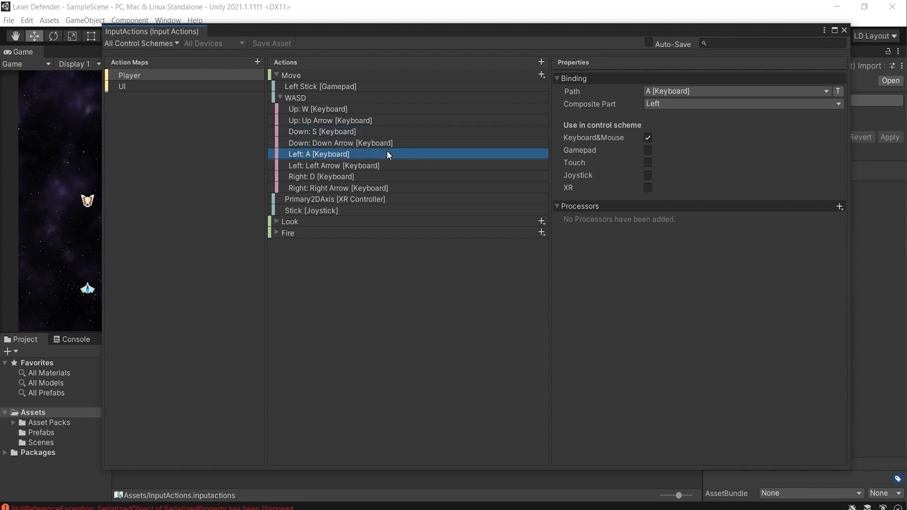
left_click(387, 177)
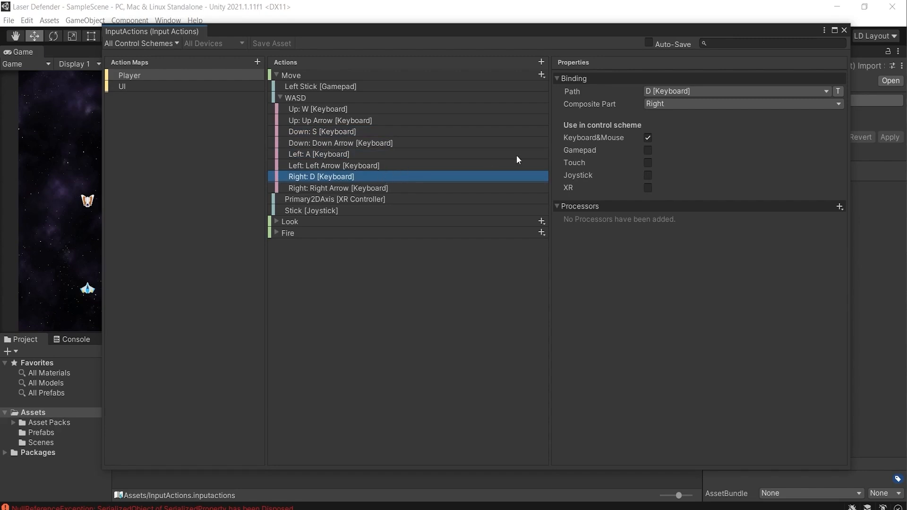
left_click(694, 109)
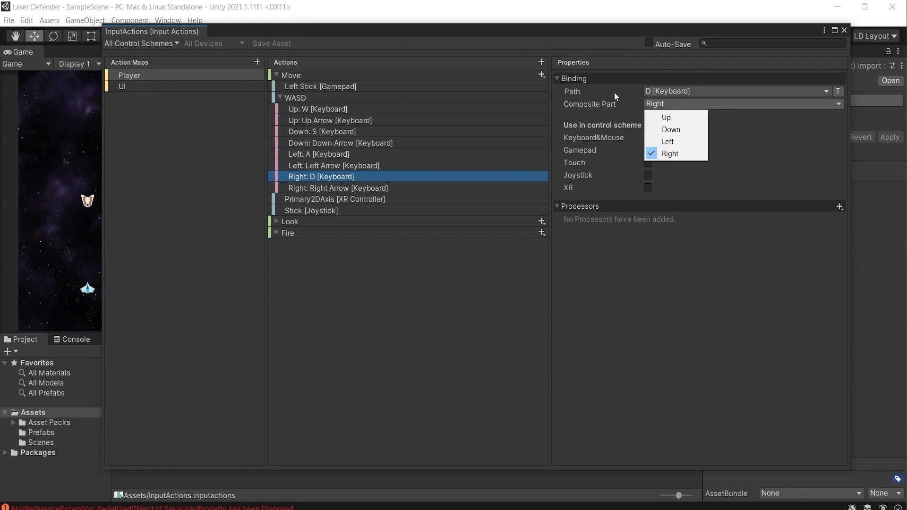
left_click(653, 90)
Set the path of the WASD composite's Right: D binding to D [Keyboard] by listening for the key.
left_click(652, 90)
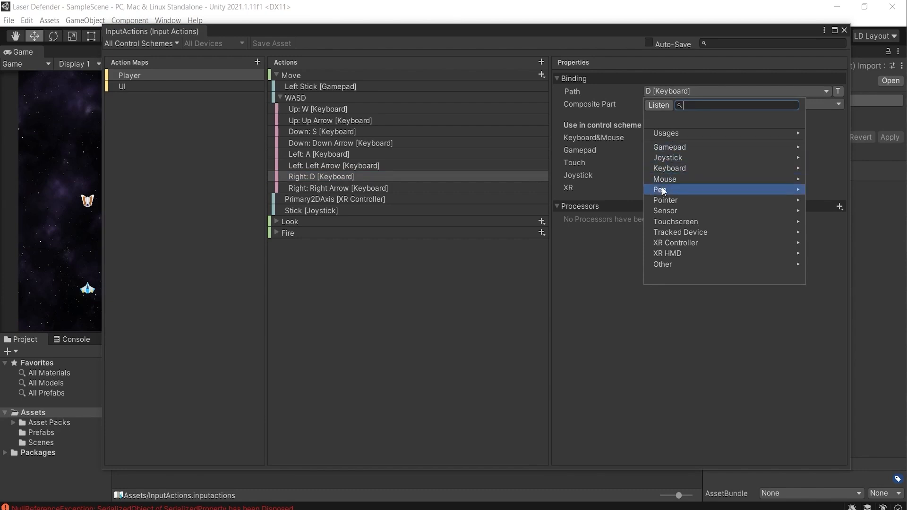
left_click(662, 104)
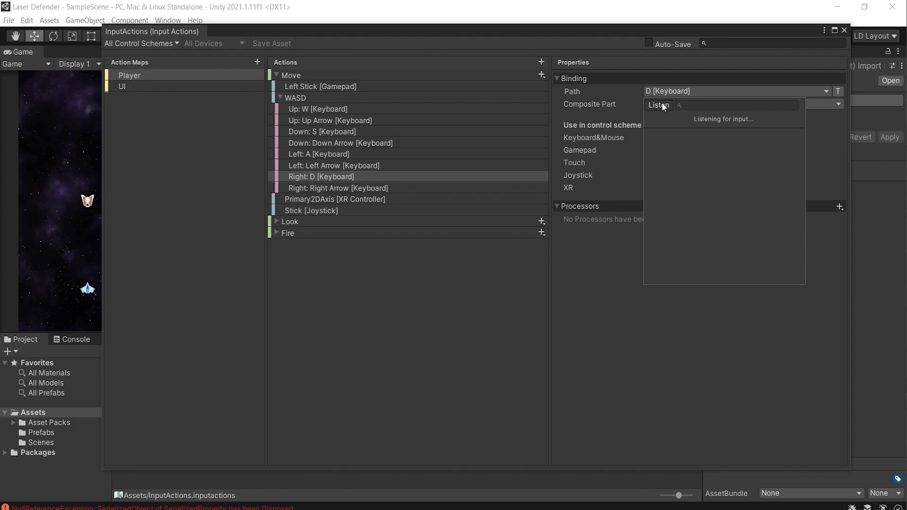
key("d")
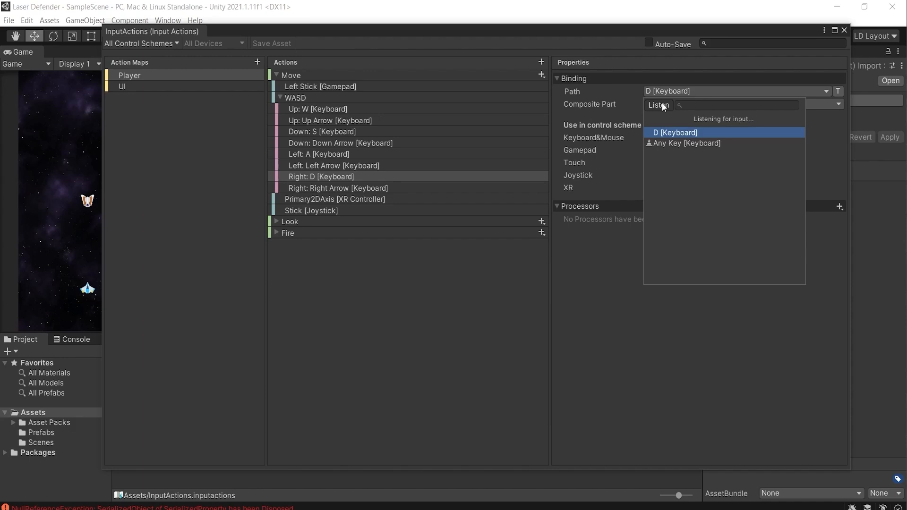
left_click(668, 134)
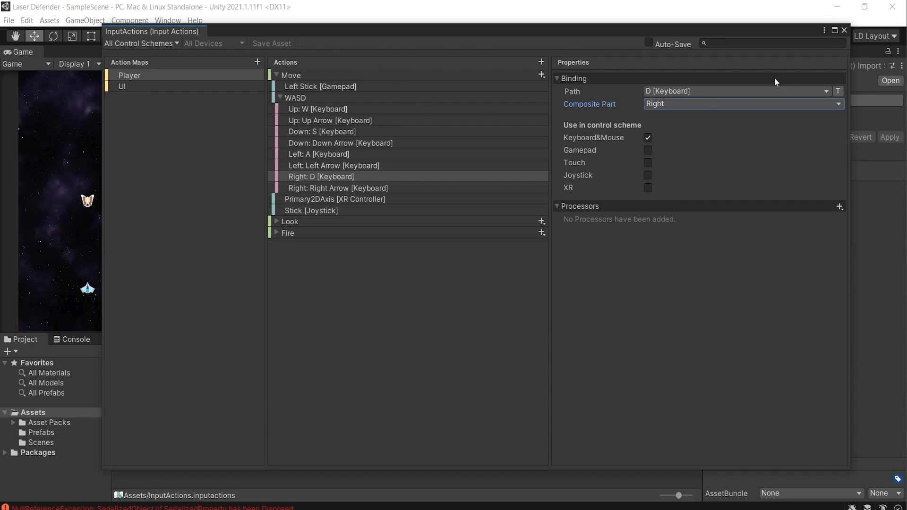
Close the input actions editor and assign the InputActions asset as the Actions of the Player's Player Input component.
left_click(845, 30)
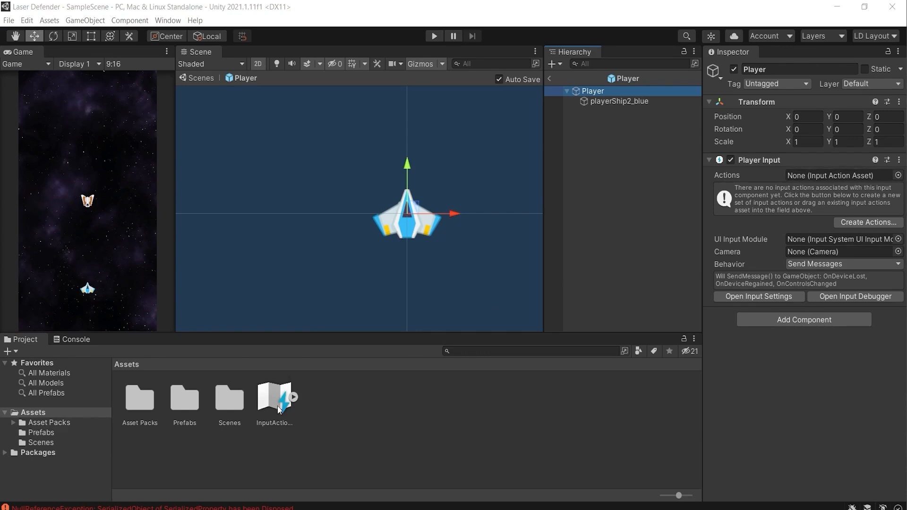
left_click_drag(279, 405, 814, 175)
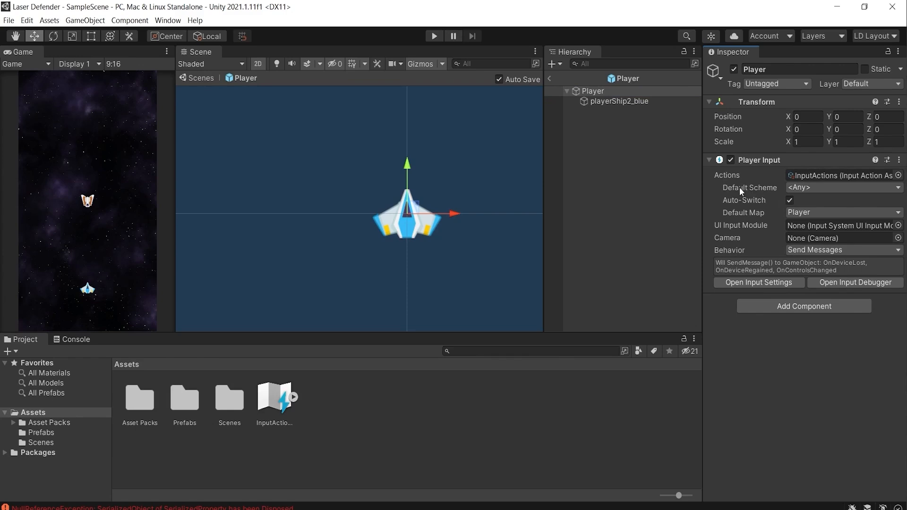
Choose Send Messages as the Behavior of the Player Input component.
mouse_move(740, 187)
left_click(811, 251)
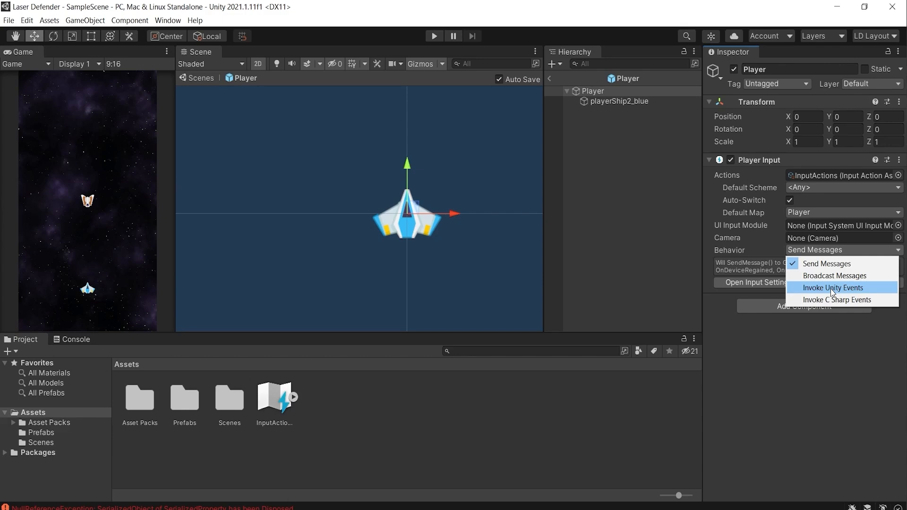
left_click(810, 265)
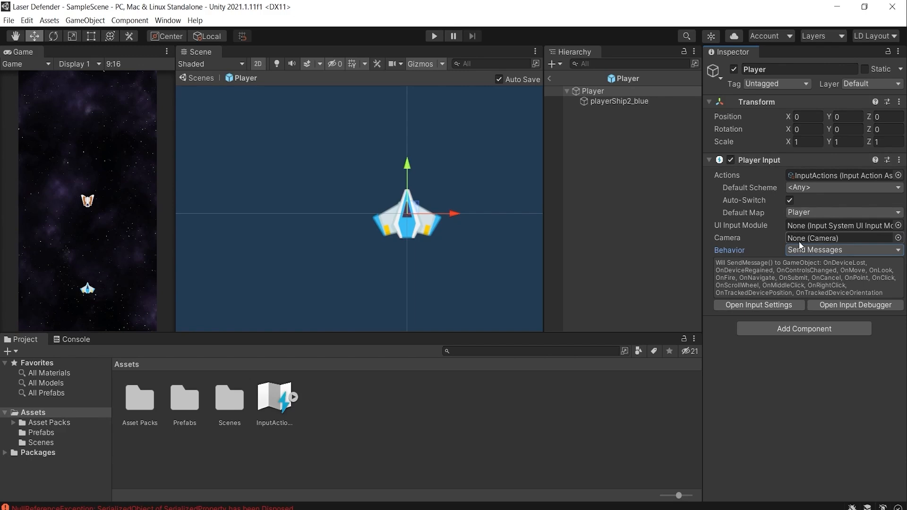
Create a settings asset for the Input System Package from the input settings and close the project settings.
left_click(748, 306)
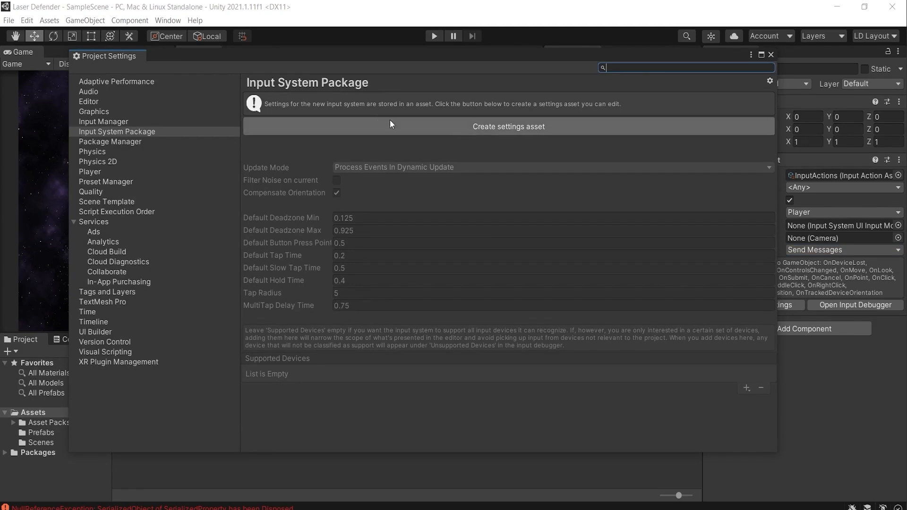
left_click(482, 127)
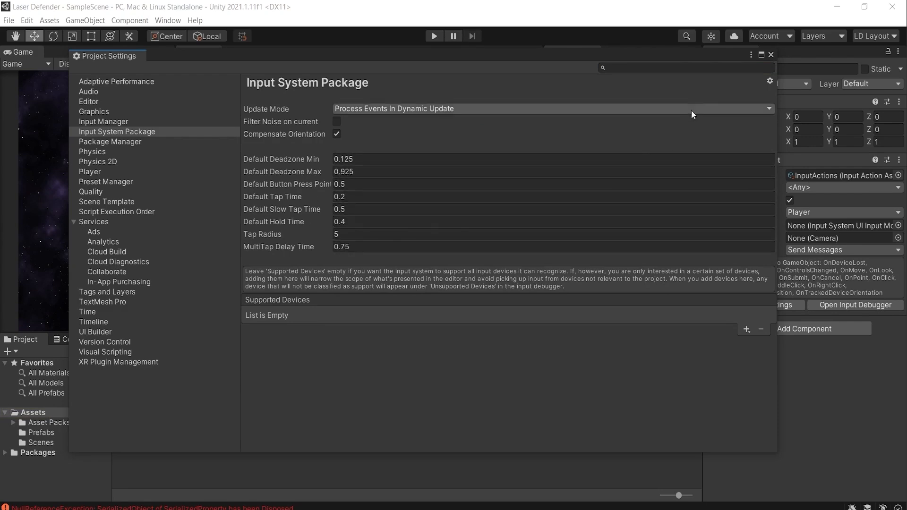
left_click(772, 55)
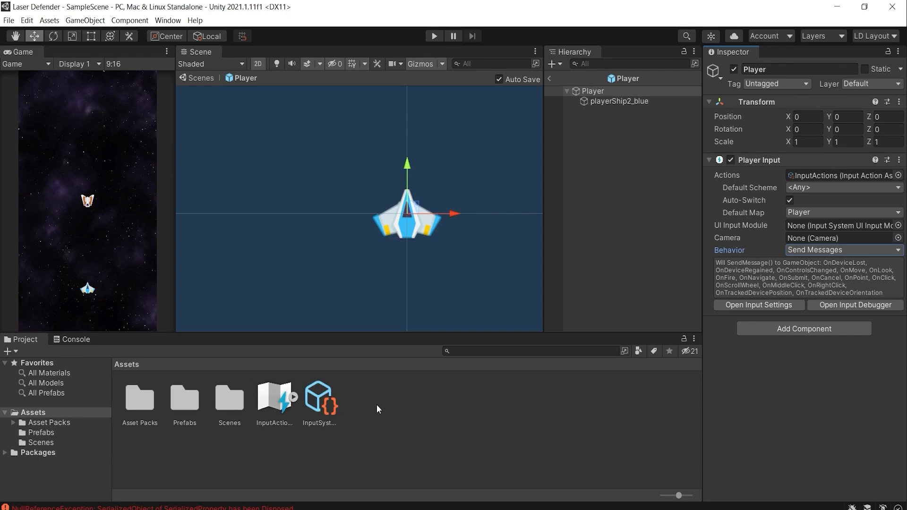
Add a new script component named Player to the Player prefab and open the script in Visual Studio Code.
left_click(813, 333)
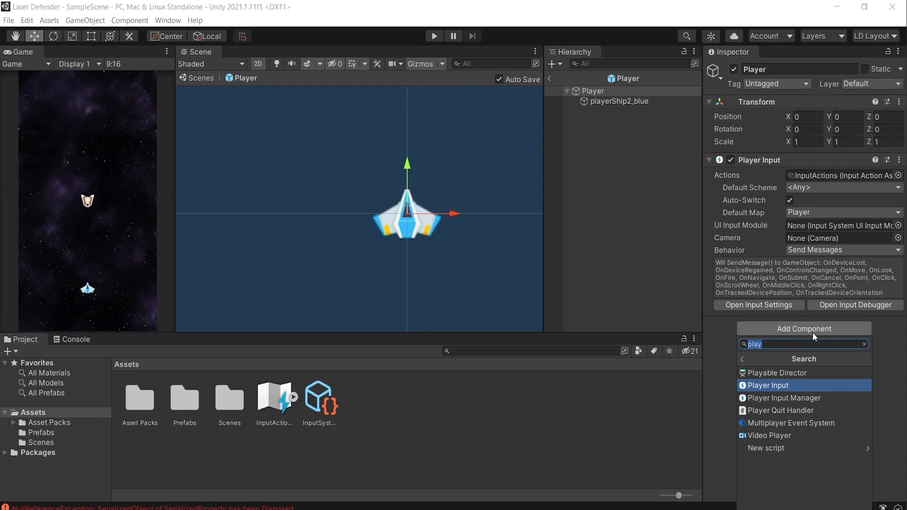
type("Player")
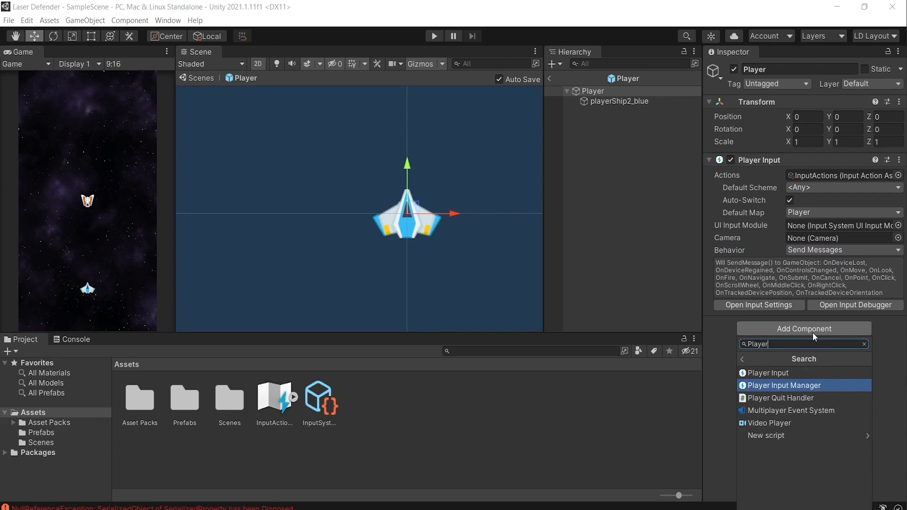
left_click(815, 435)
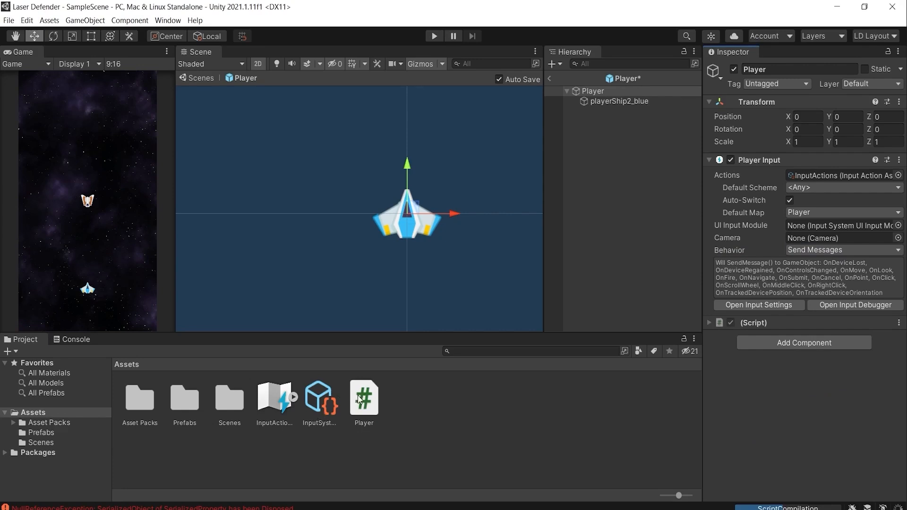
left_click(375, 406)
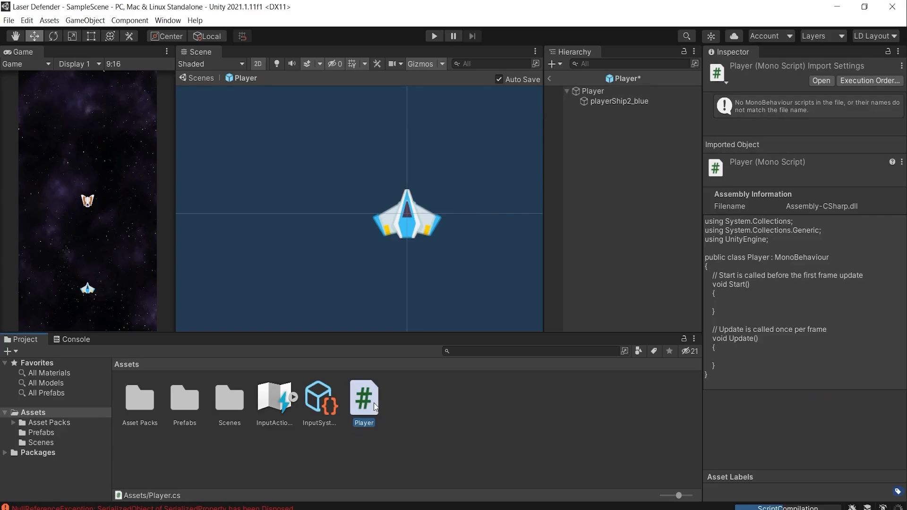
double_click(375, 406)
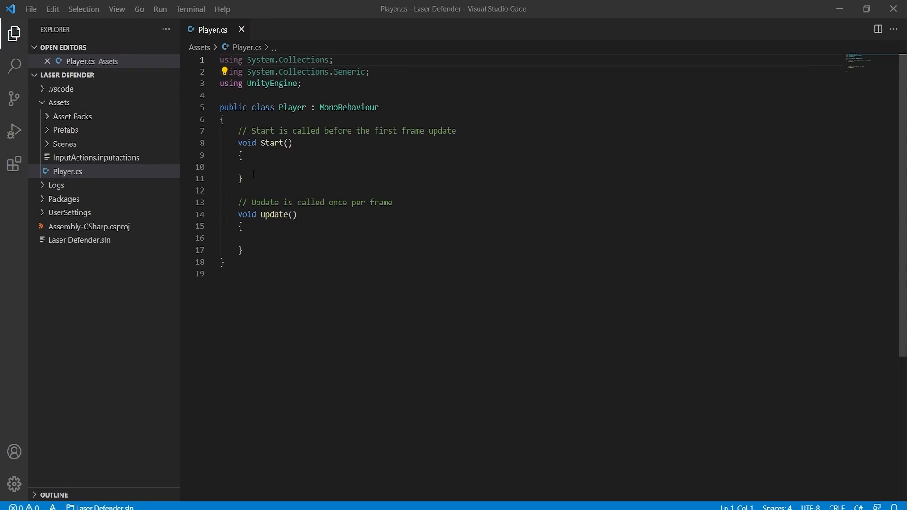
Remove the Start method and the comment above Update from the Player class, and add a blank line after Update.
left_click_drag(255, 181, 198, 135)
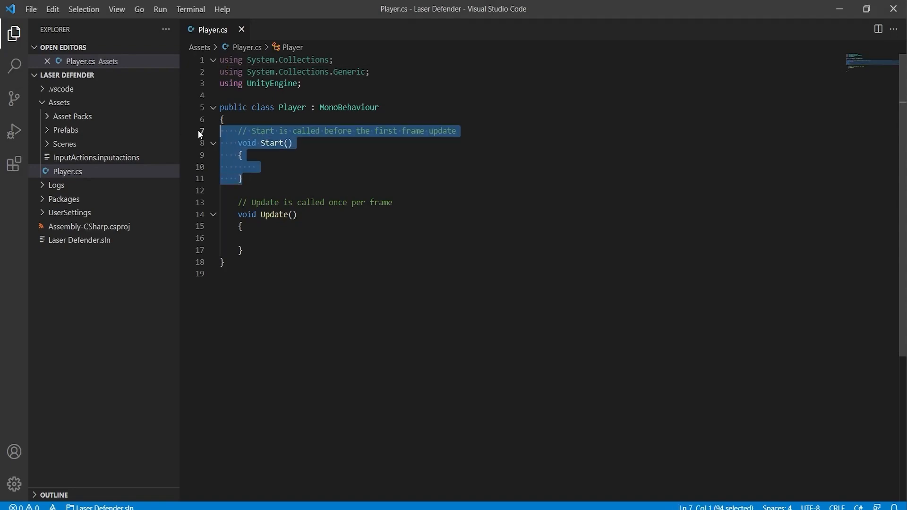
key("BackSpace")
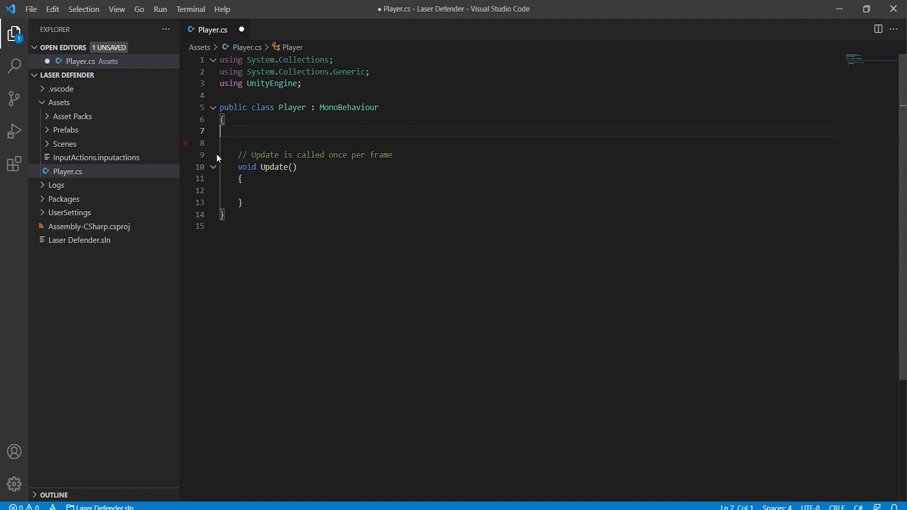
key("Delete")
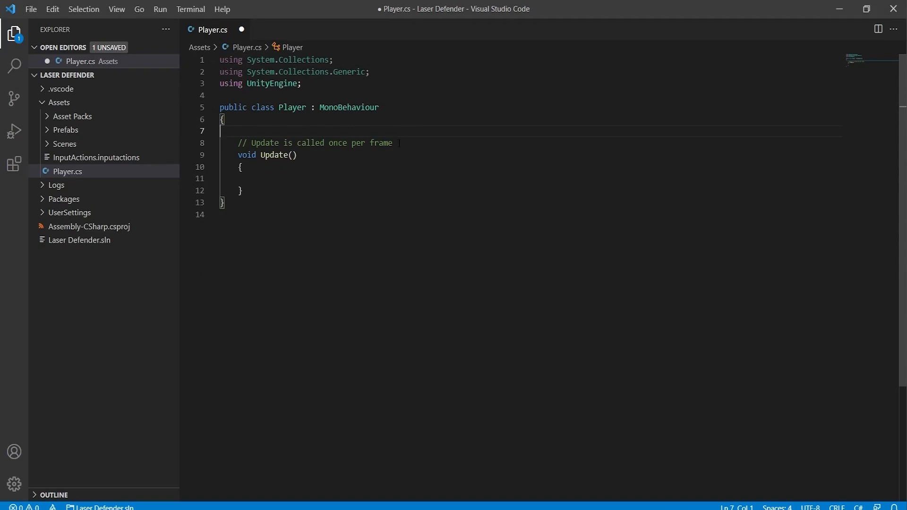
left_click_drag(399, 142, 226, 142)
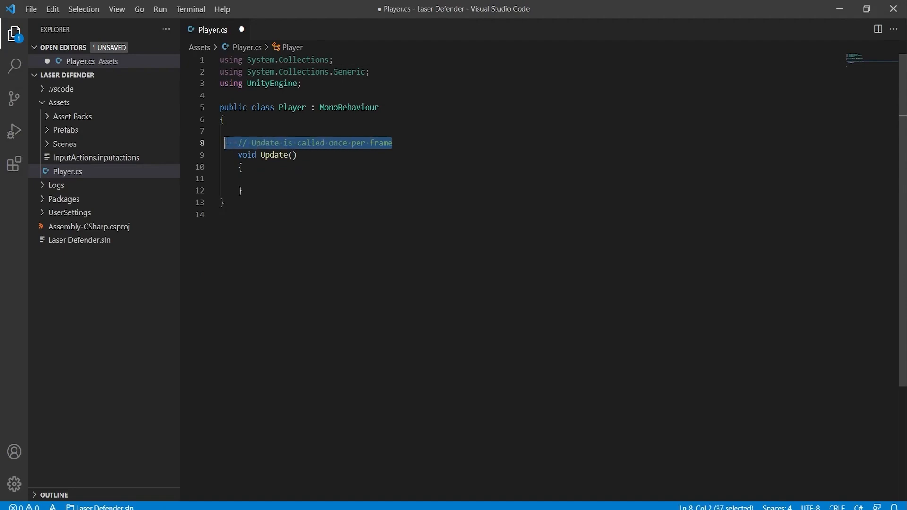
key("BackSpace")
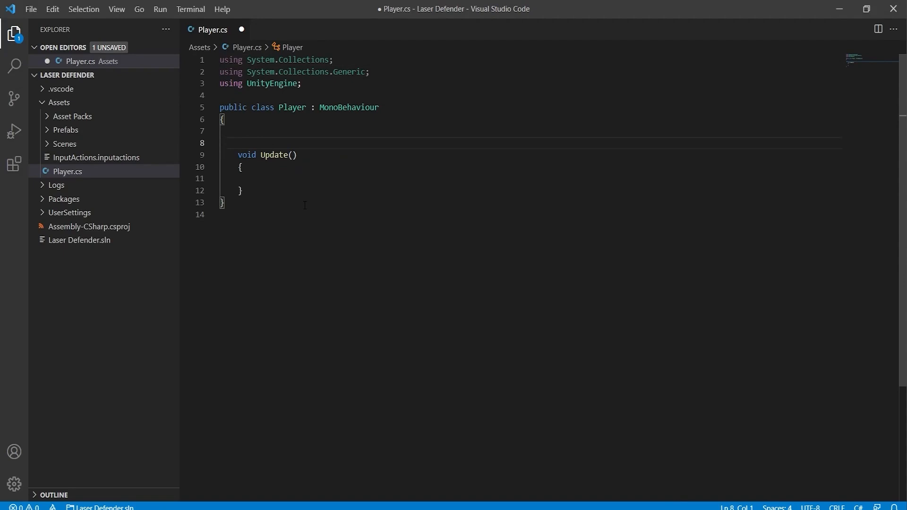
key("BackSpace")
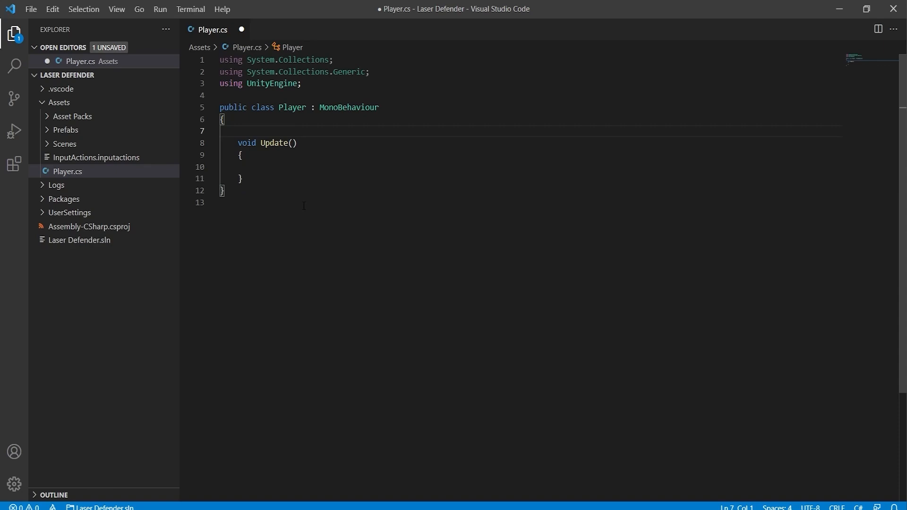
left_click(267, 184)
key("Return")
Add the directive "using UnityEngine.InputSystem;" below the UnityEngine import and save Player.cs.
left_click(328, 88)
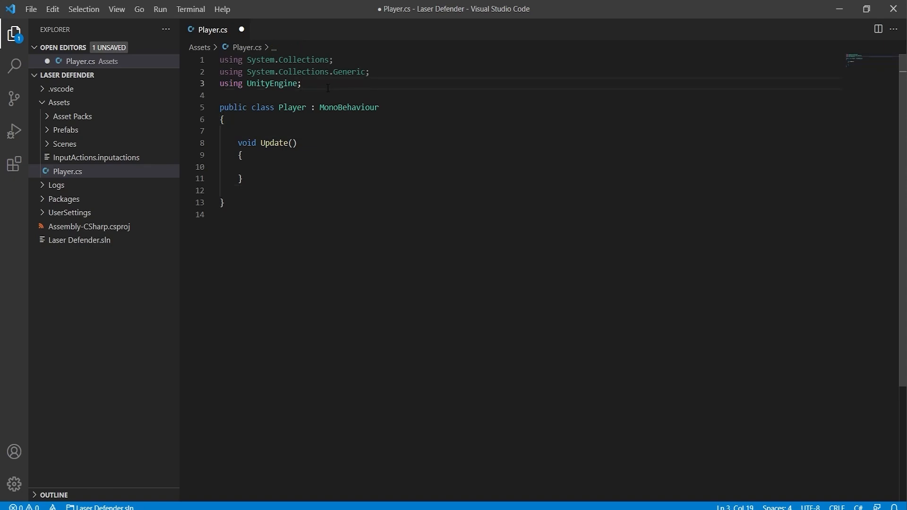
key("Return")
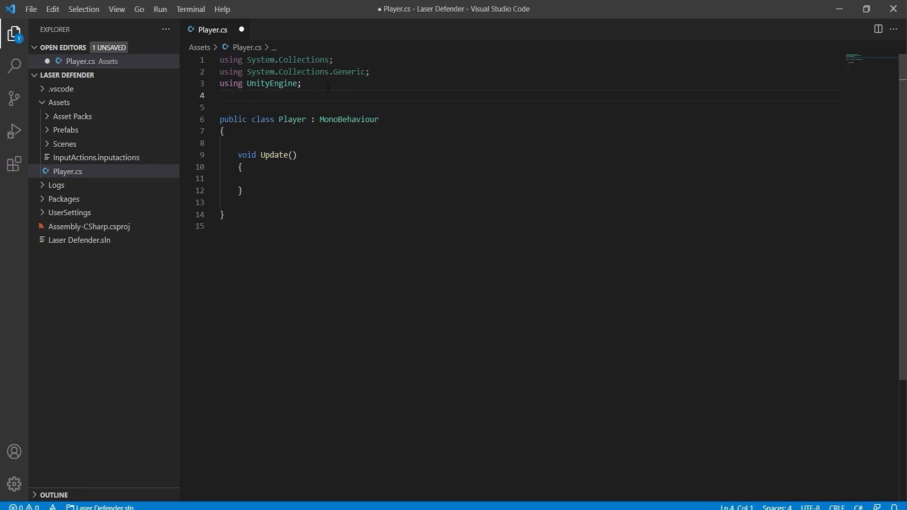
type("us")
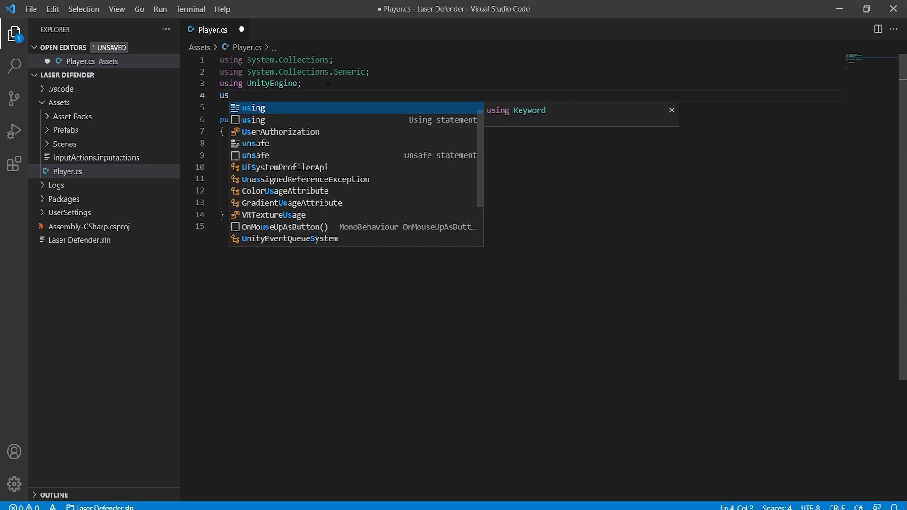
type("i")
key("Tab")
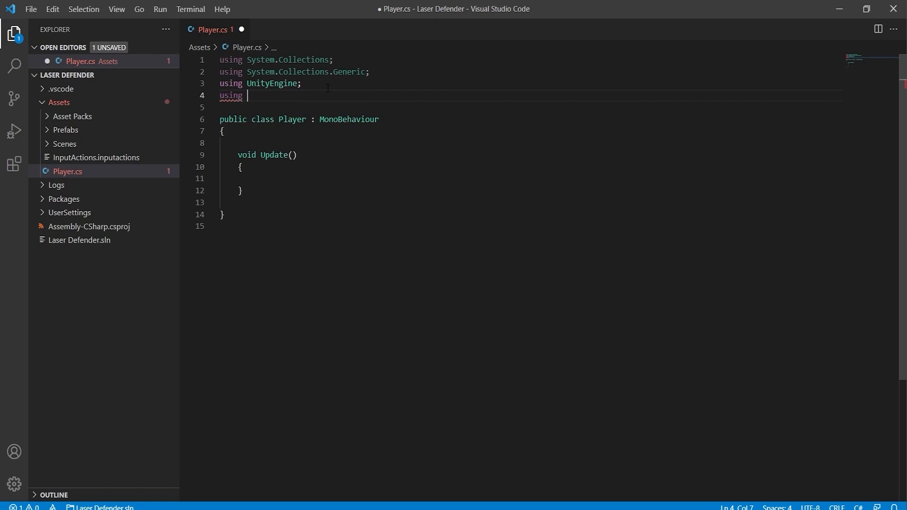
type("Un")
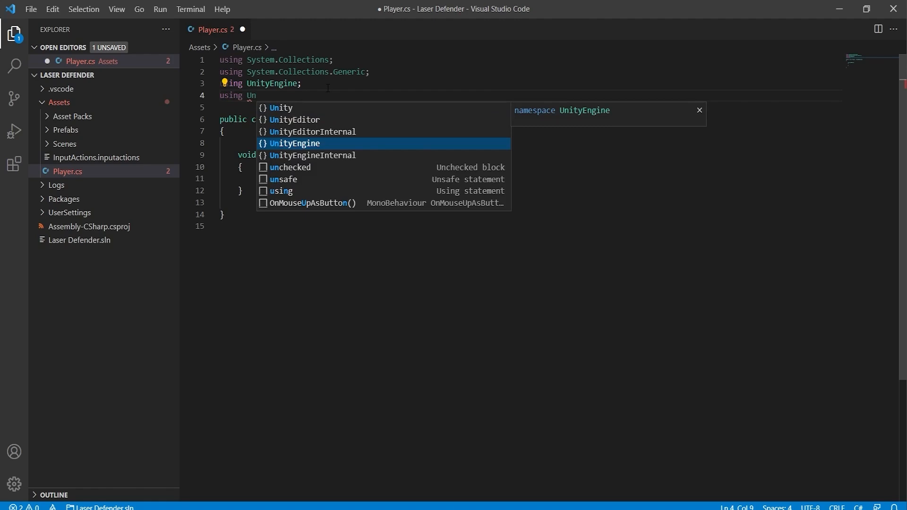
key("Return")
type(".")
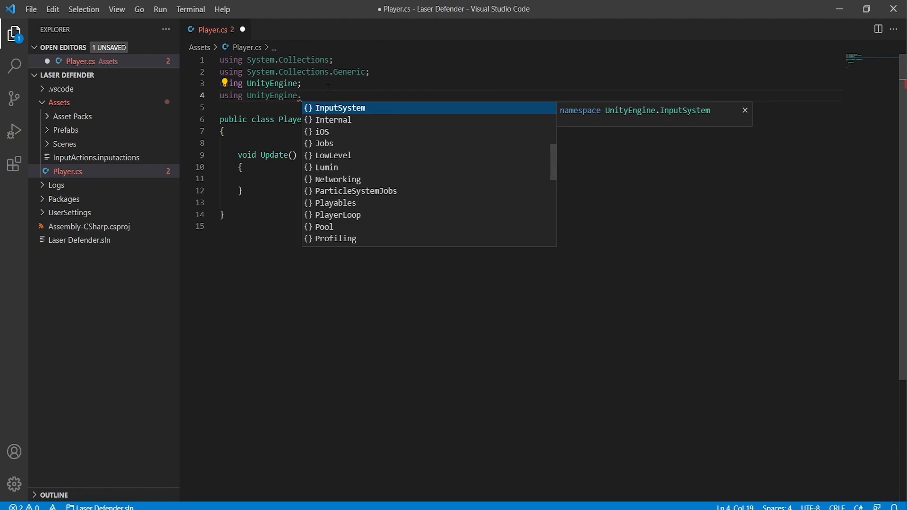
key("Return")
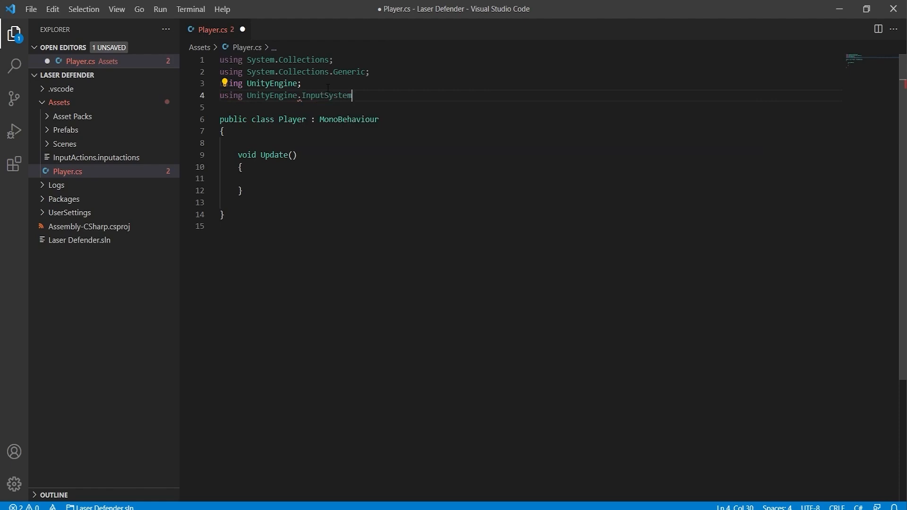
type(";")
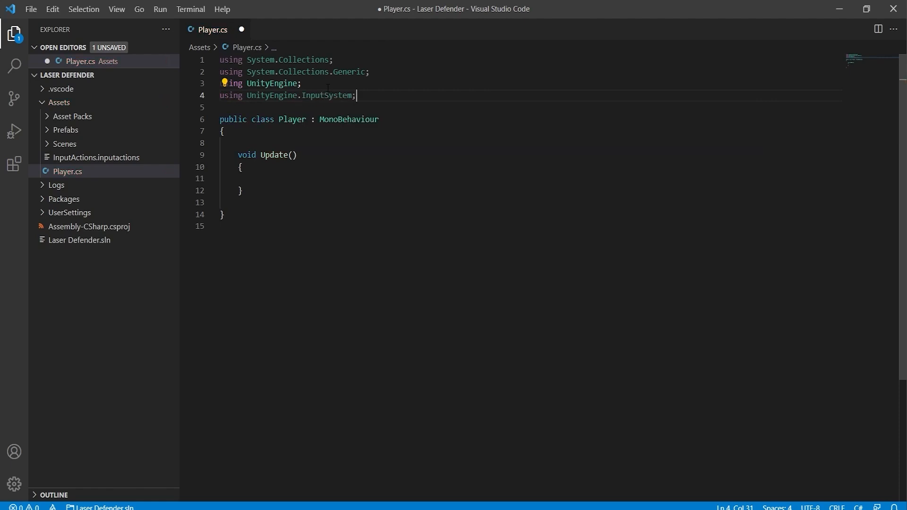
key("ctrl+s")
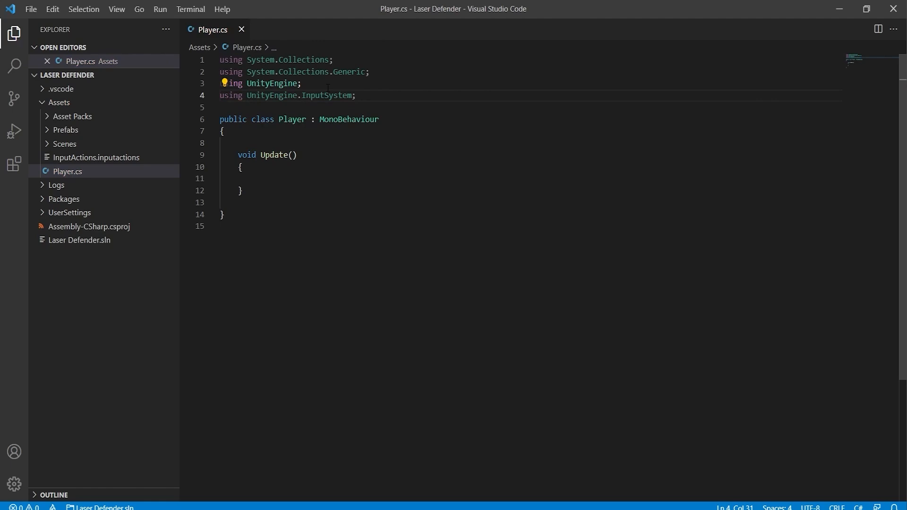
Write the method header "void OnMove()" below the Update method, separated by a blank line.
left_click(282, 206)
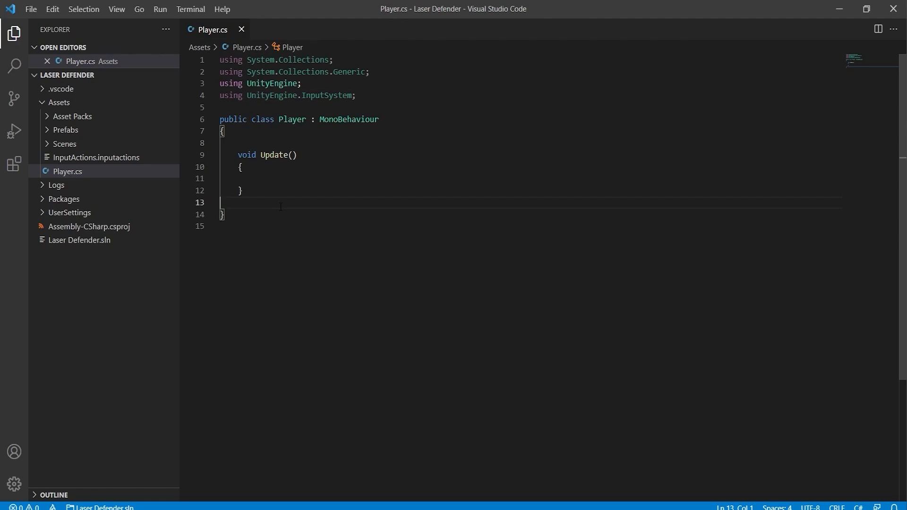
key("Return")
key("Up")
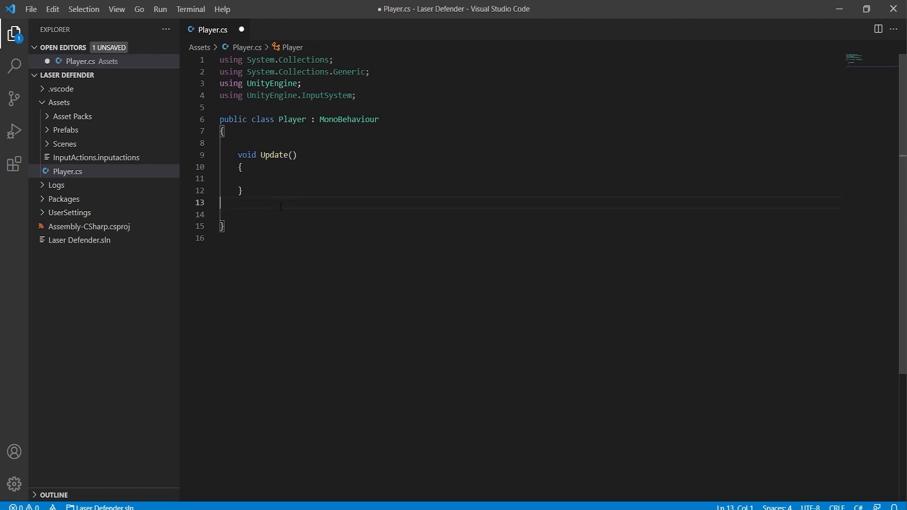
key("Down")
type("void On")
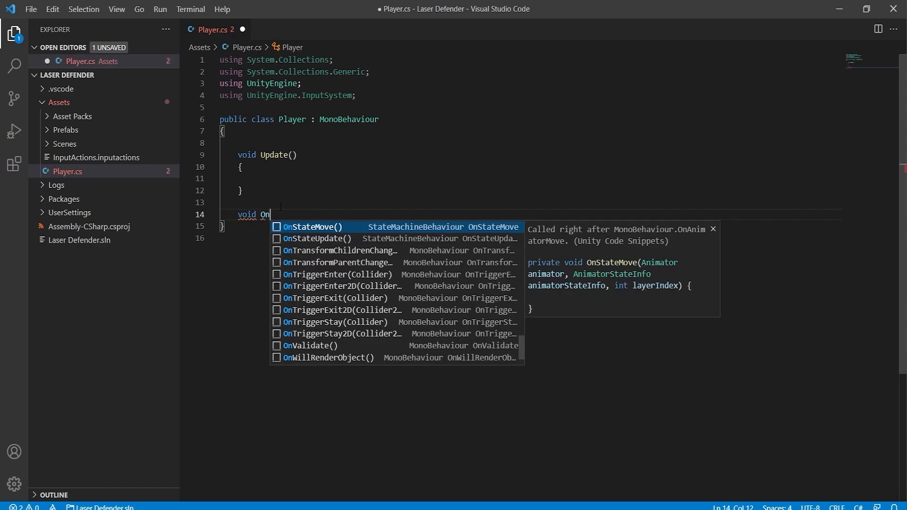
type("Mov")
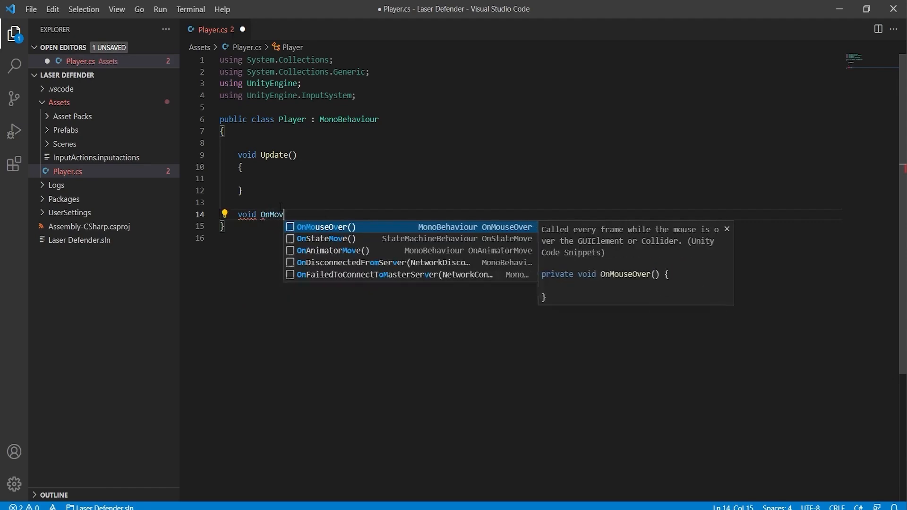
type("e()")
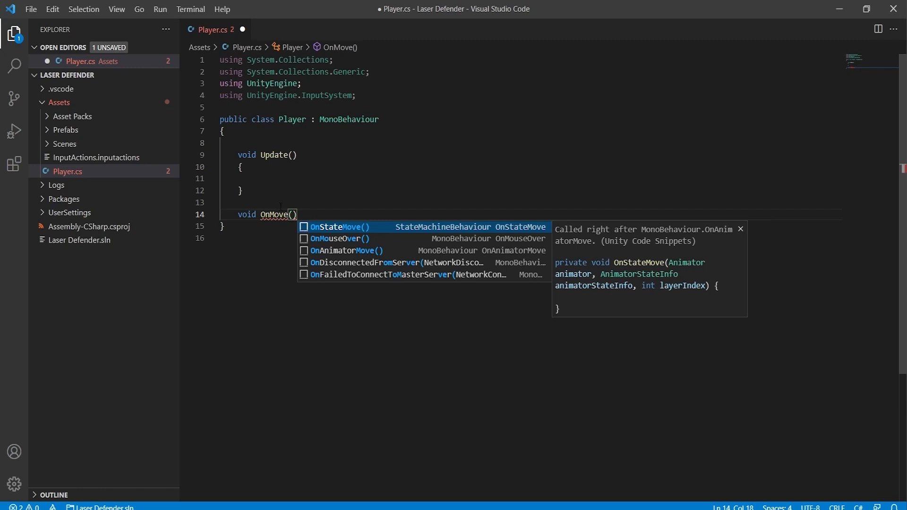
Give the OnMove method an InputValue parameter named value.
key("Left")
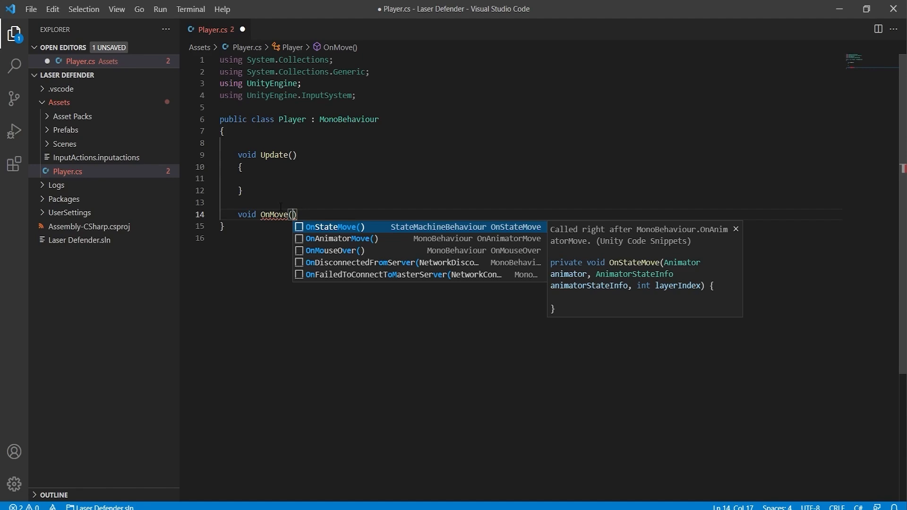
type("In")
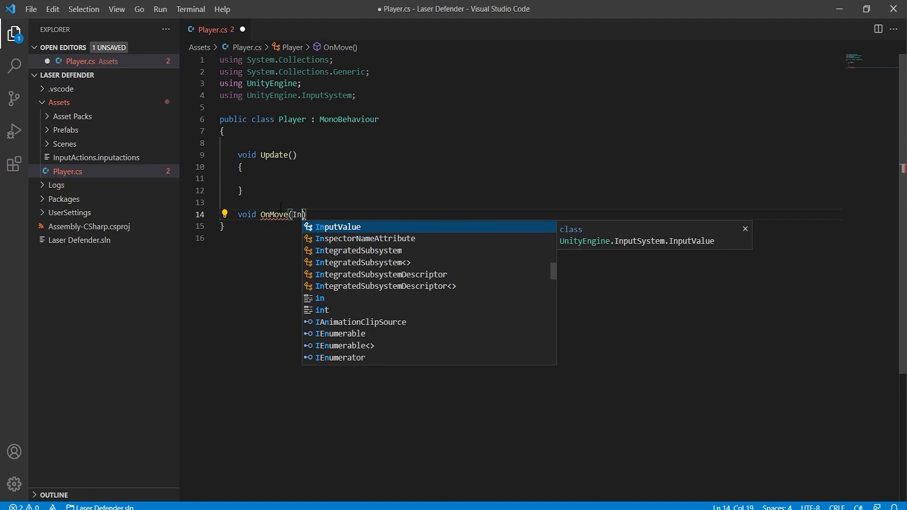
type("pu")
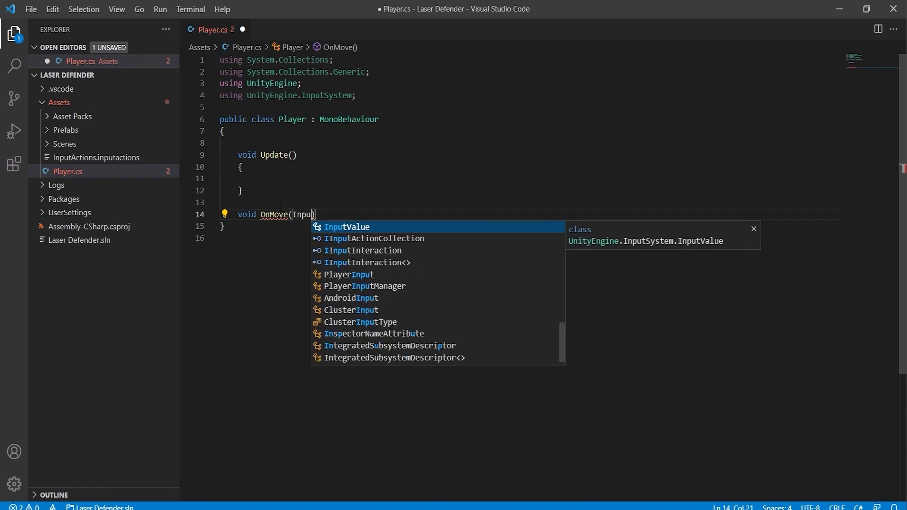
key("Return")
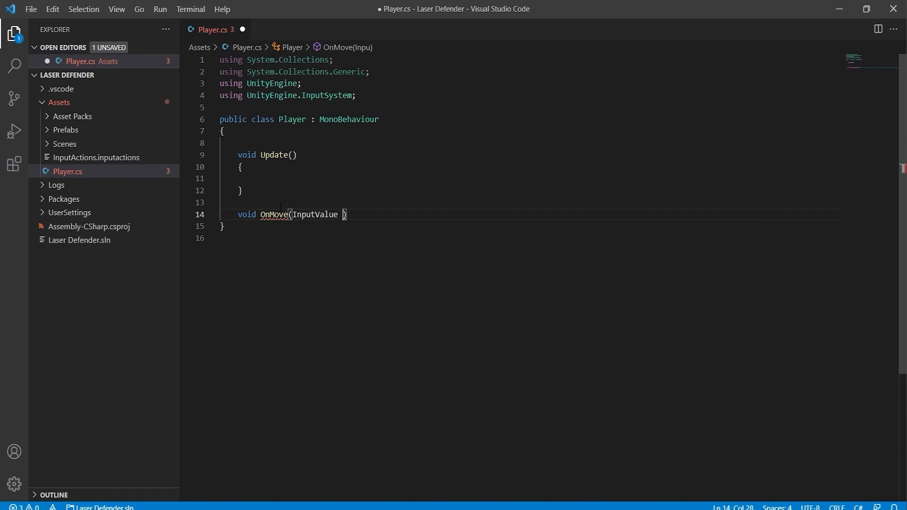
type("value")
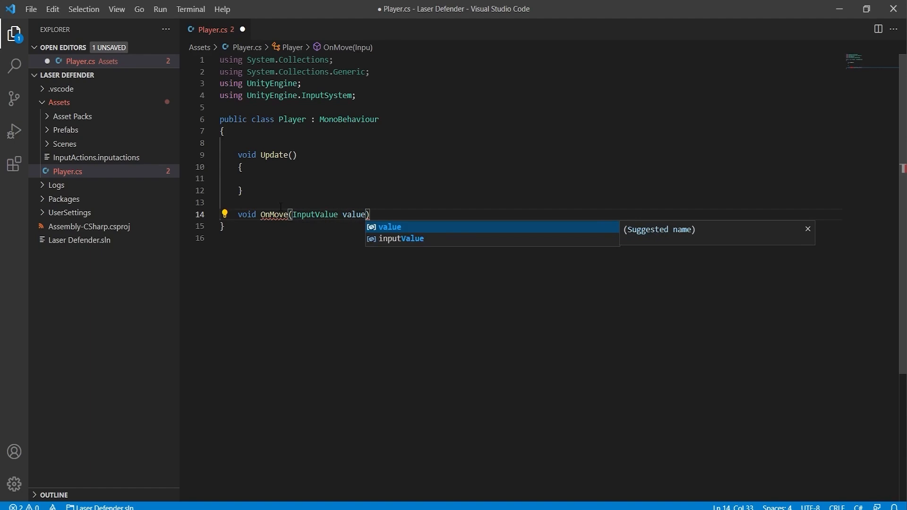
Close the OnMove method header and add an empty body in braces with a blank line inside.
type(")")
key("Return")
type("{}")
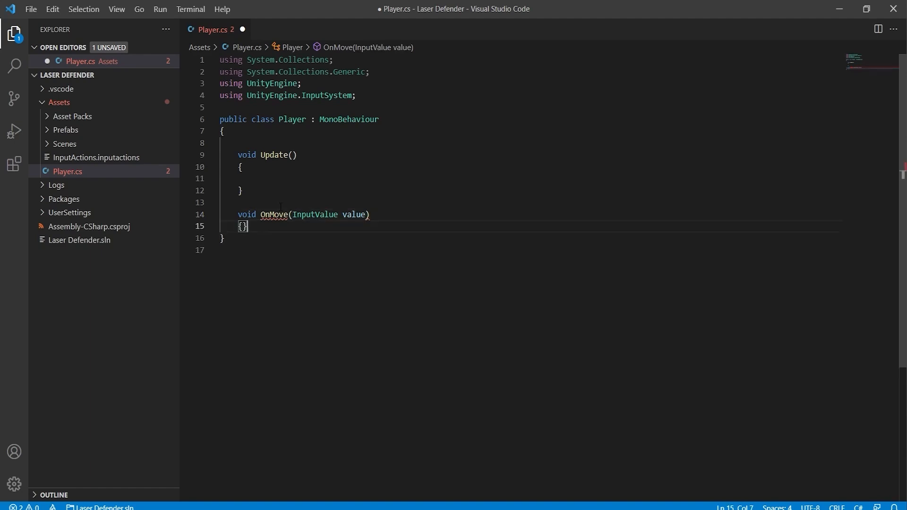
key("Return")
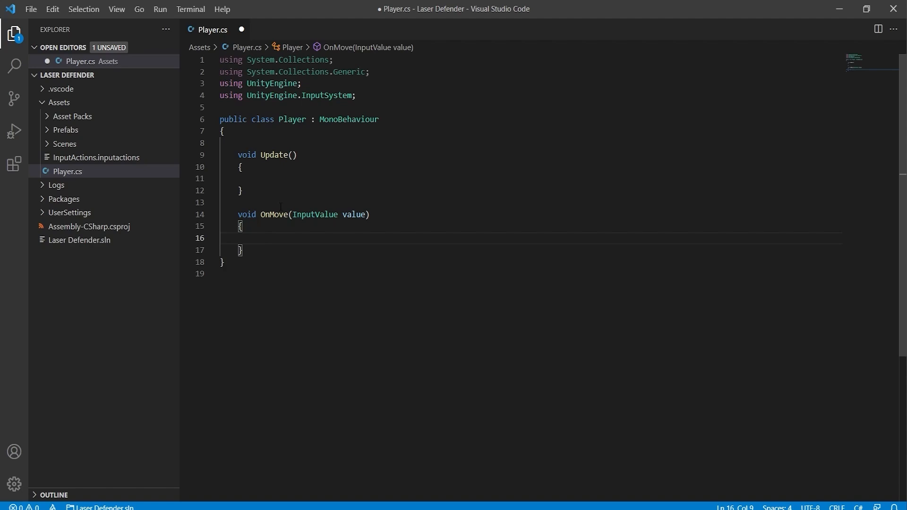
Write the statement "value.Get<Vector2>();" inside the OnMove method and save Player.cs.
type("val")
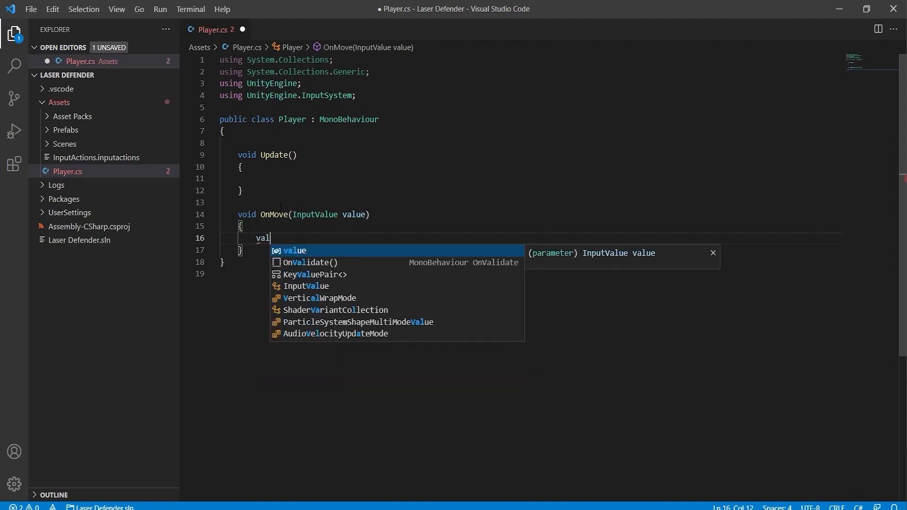
type("ue.G")
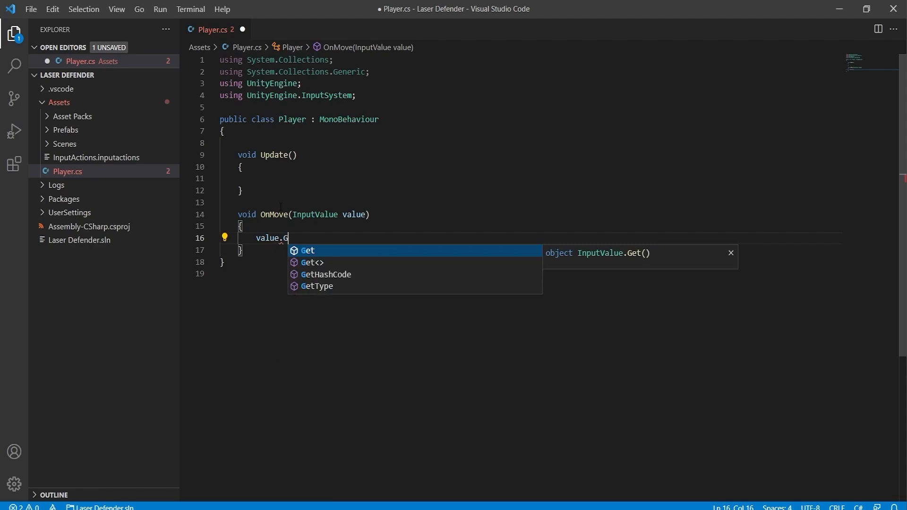
type("et<>")
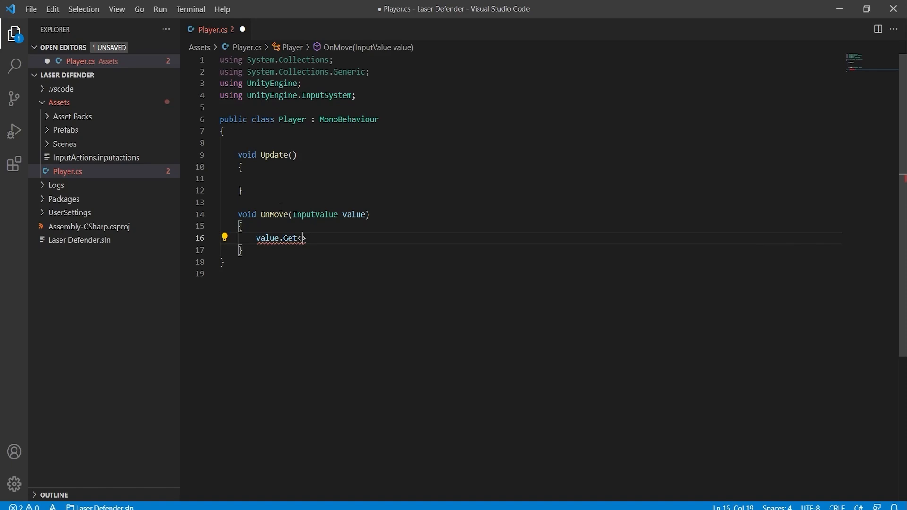
type("Vector2")
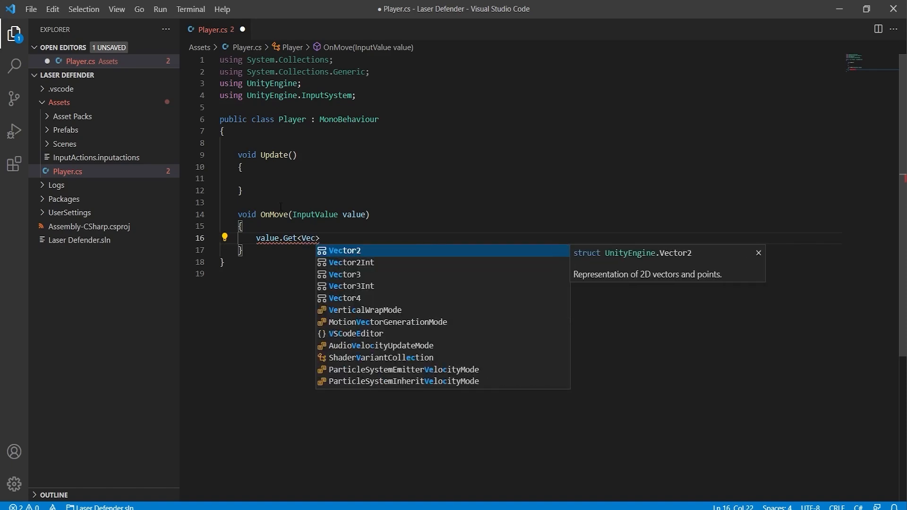
key("Tab")
type("();")
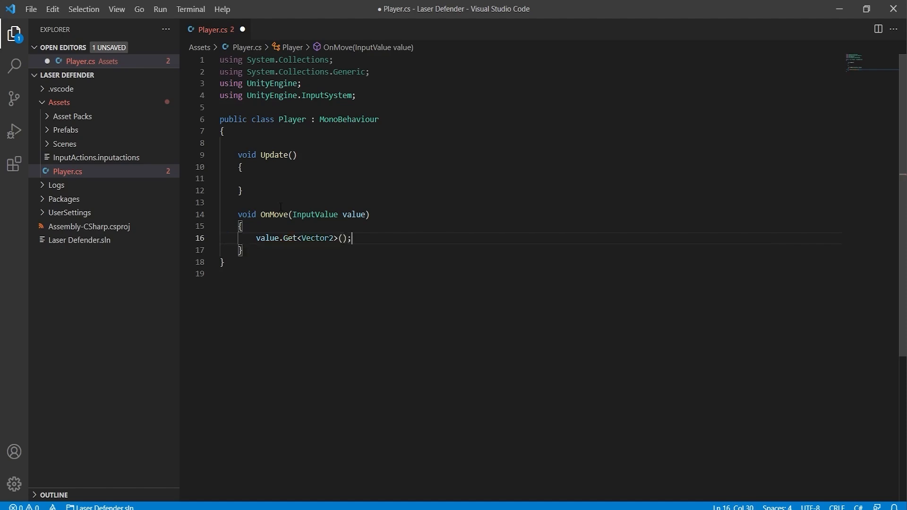
key("ctrl+s")
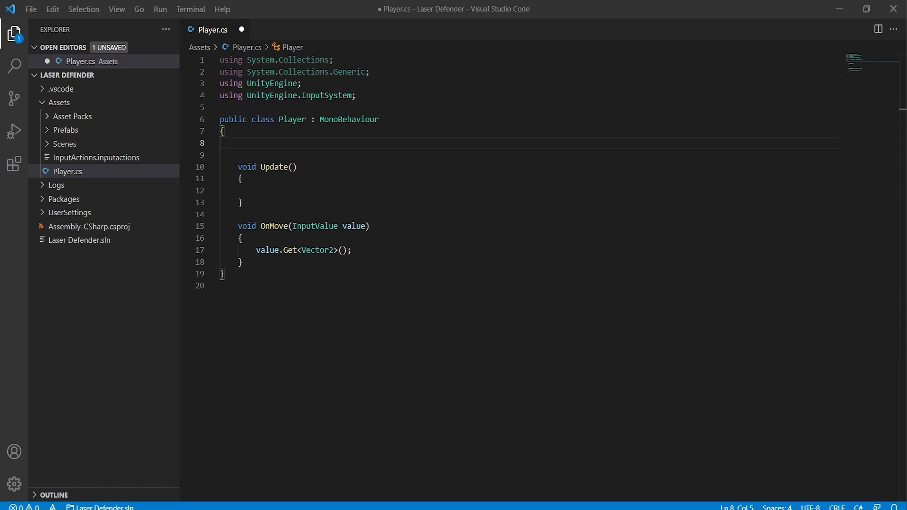
Declare the field "Vector2 rawInput;" at the start of the Player class, above Update, and save the script.
left_click(292, 146)
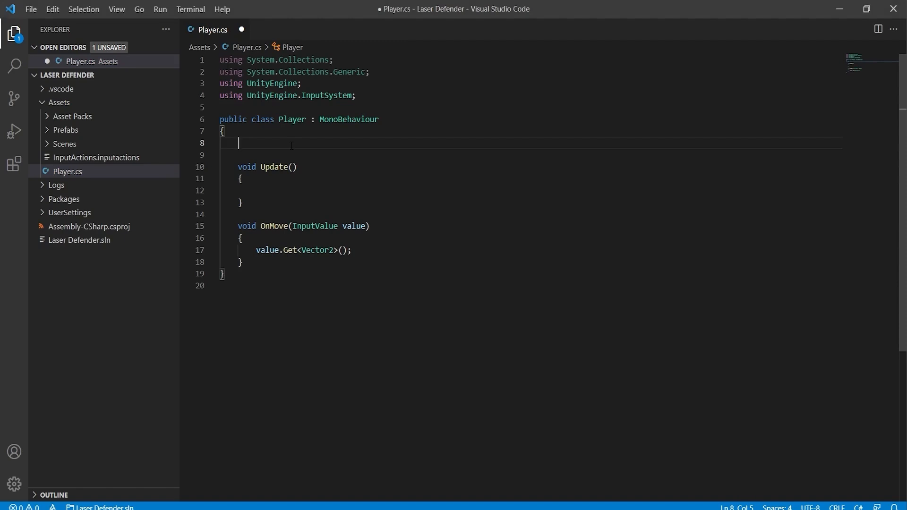
type("Vec")
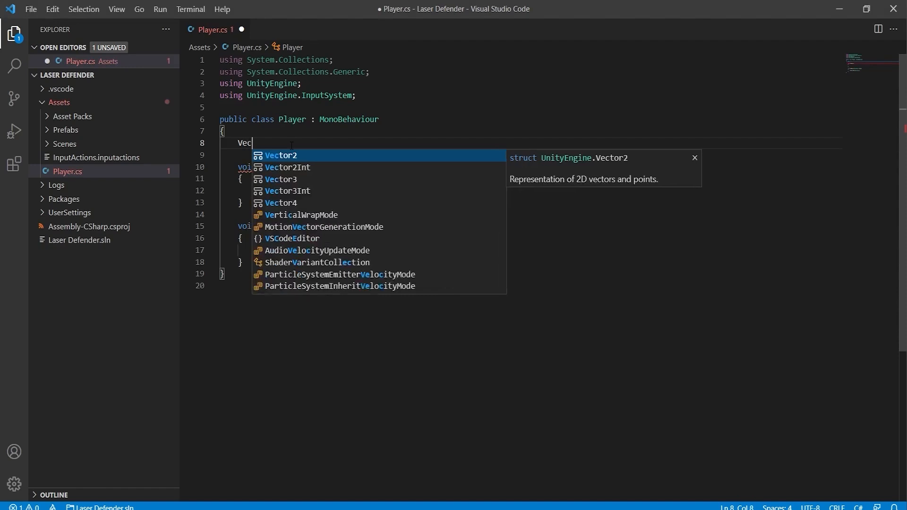
key("Tab")
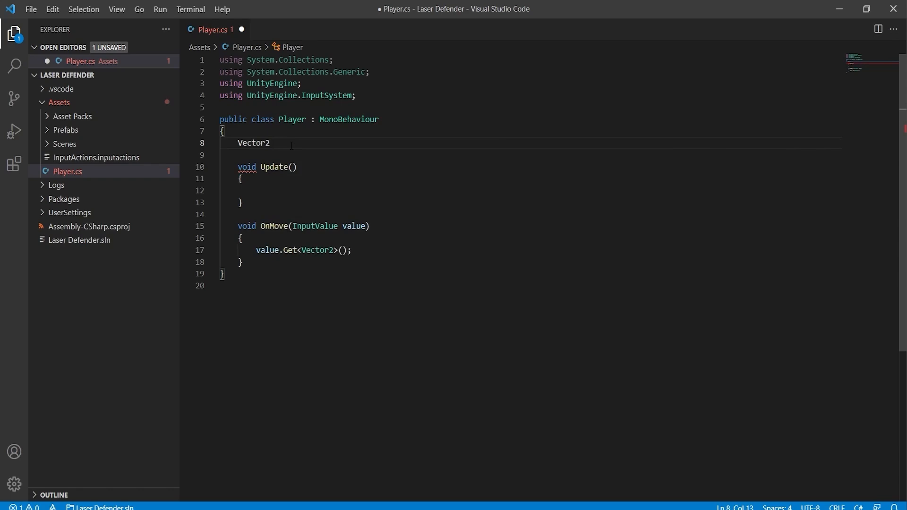
type("ra")
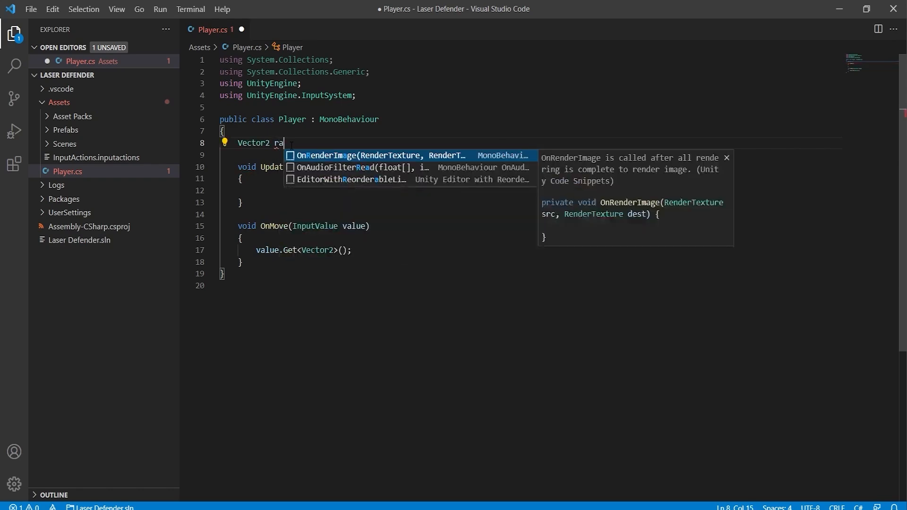
type("wI")
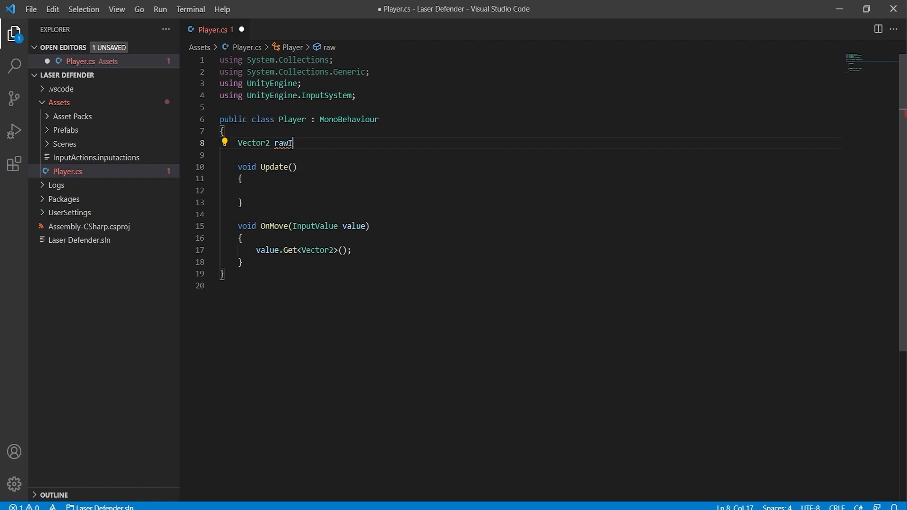
type("nput;")
key("ctrl+s")
Assign the result of value.Get<Vector2>() to rawInput in the OnMove method and save the script.
left_click(257, 251)
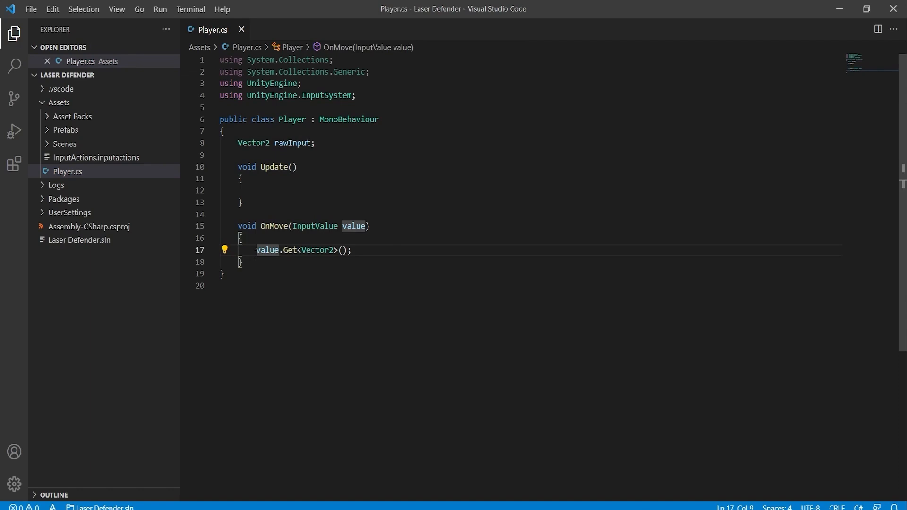
type("raw")
type("Inpu")
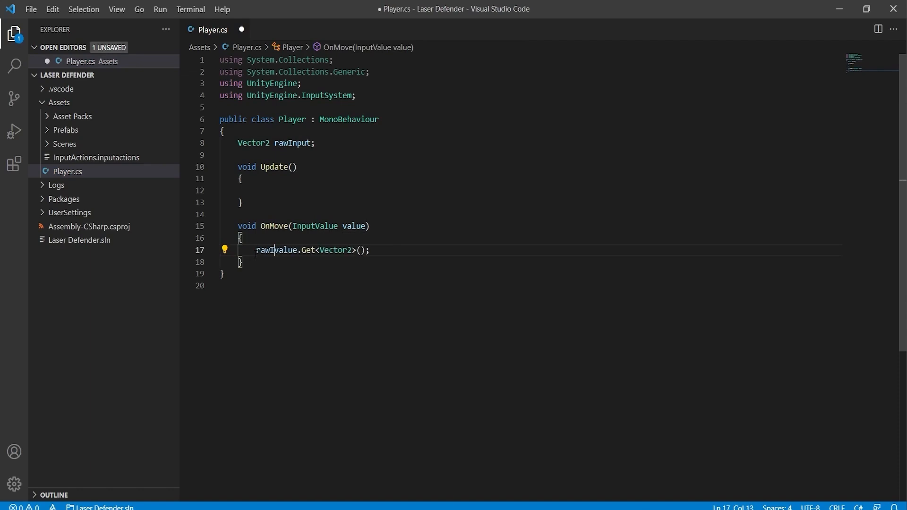
type("t")
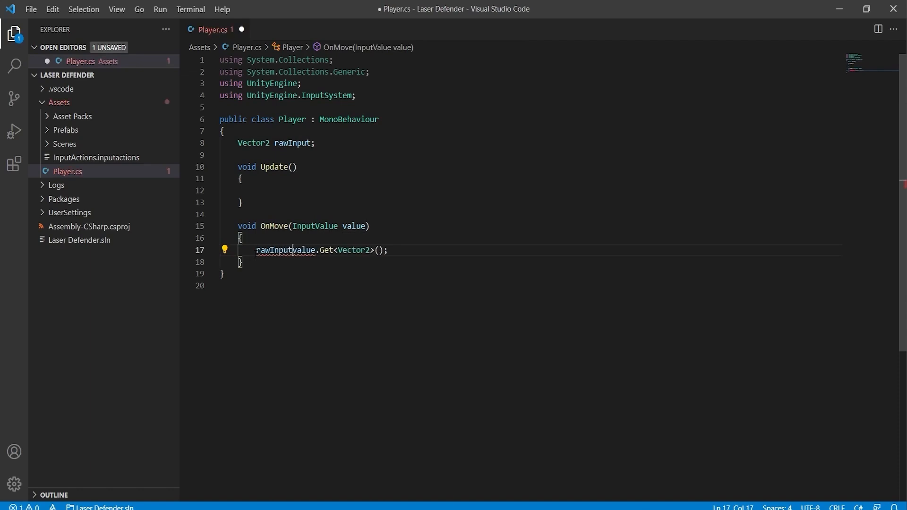
type(" =")
key("ctrl+s")
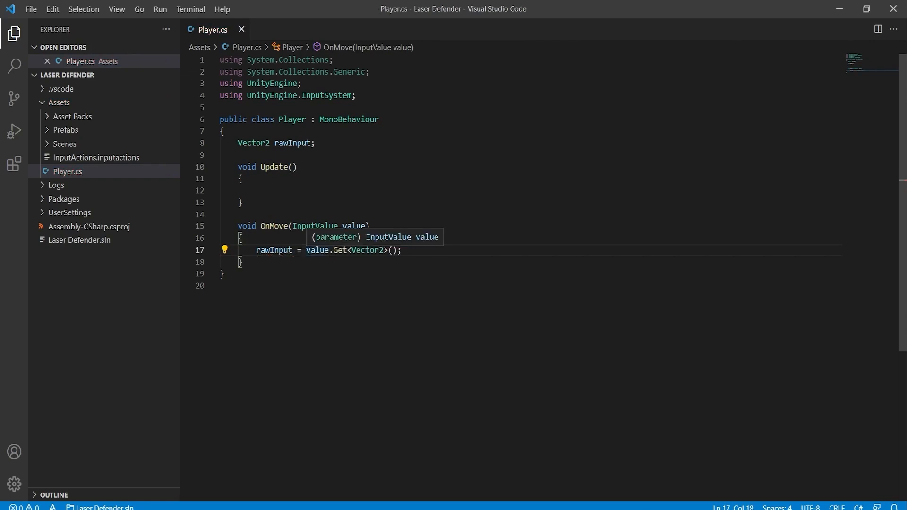
left_click_drag(306, 250, 402, 250)
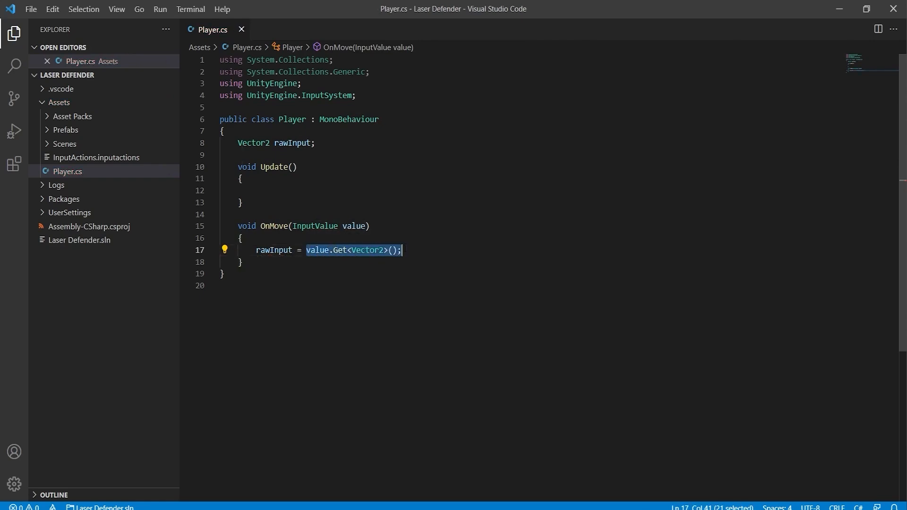
Add the line "Debug.Log(rawInput);" below the rawInput assignment in OnMove and save Player.cs.
left_click(403, 250)
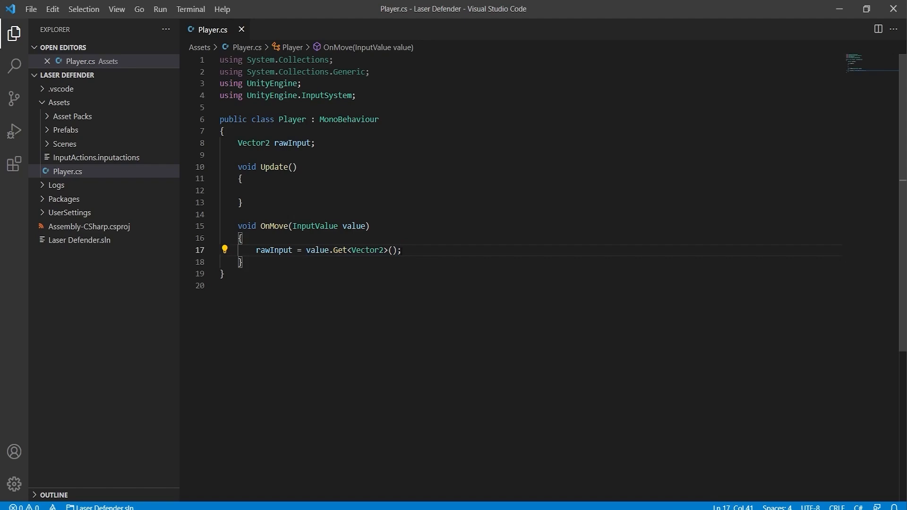
key("Return")
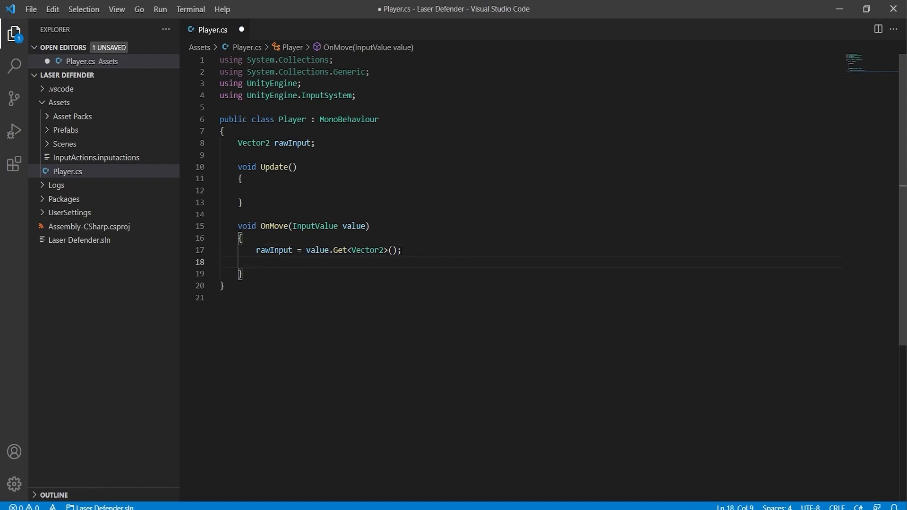
type("Deb")
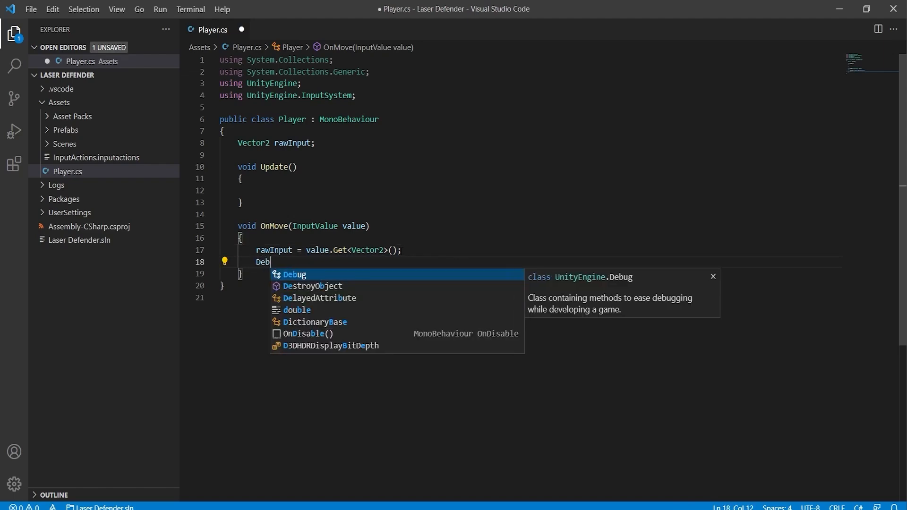
key("Tab")
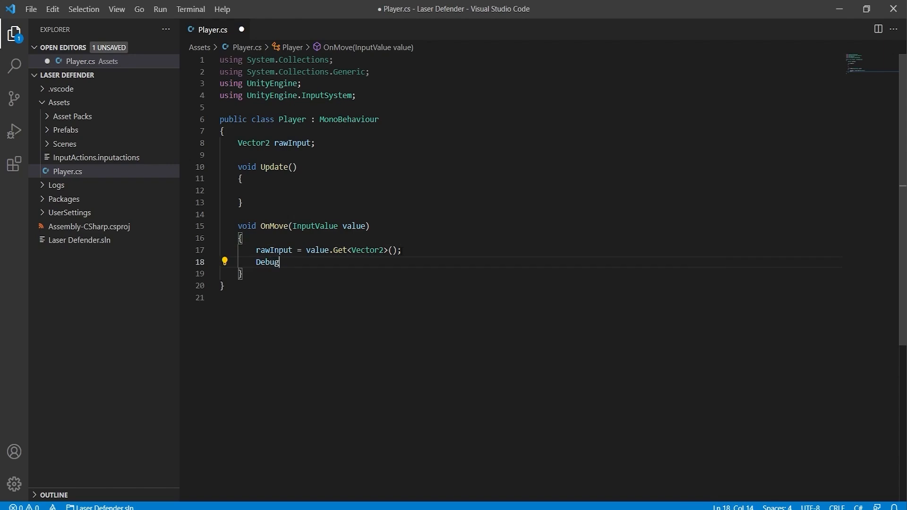
type(".")
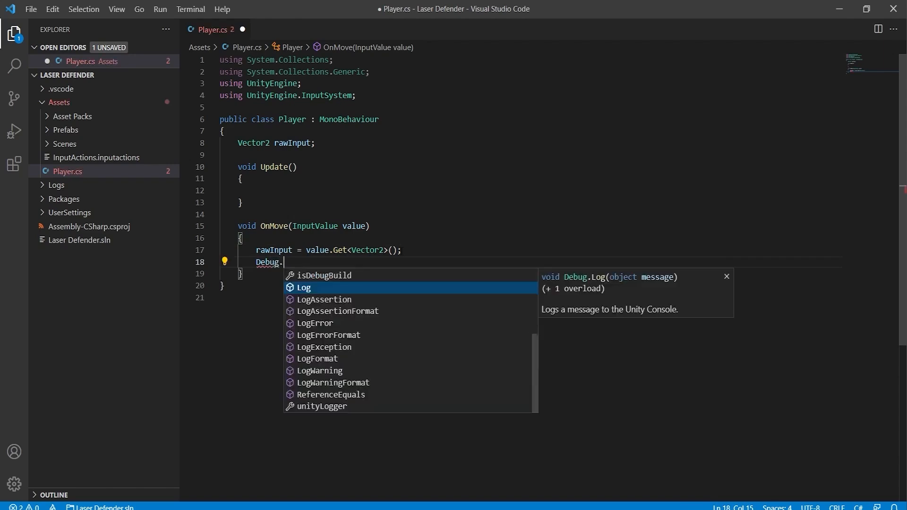
type("L")
key("Tab")
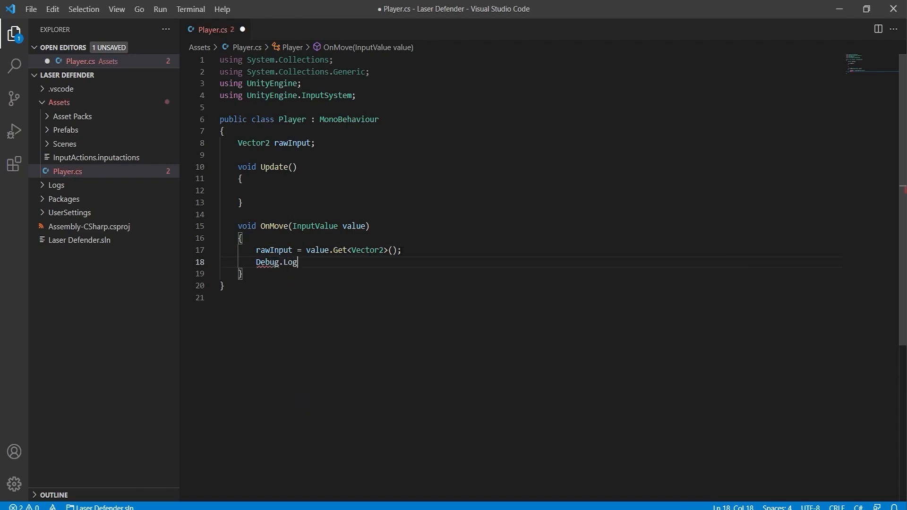
type("()")
type("raw")
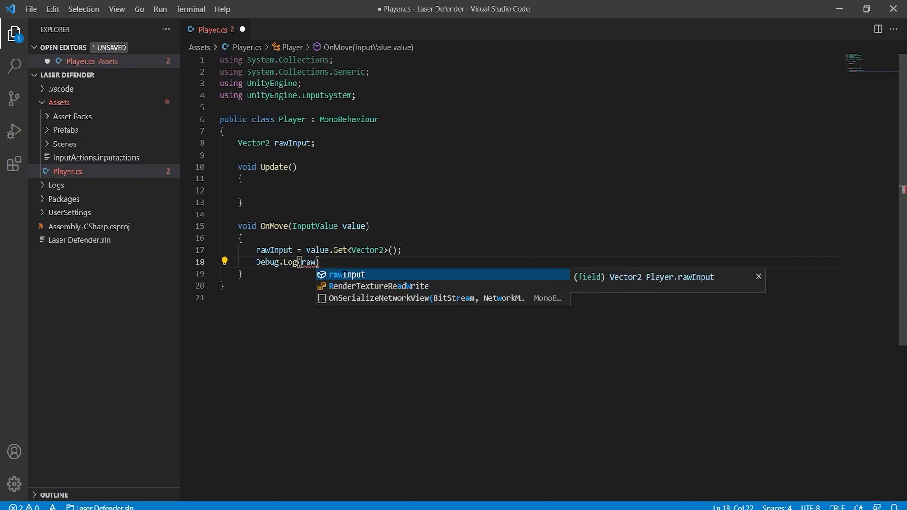
key("Tab")
type(")")
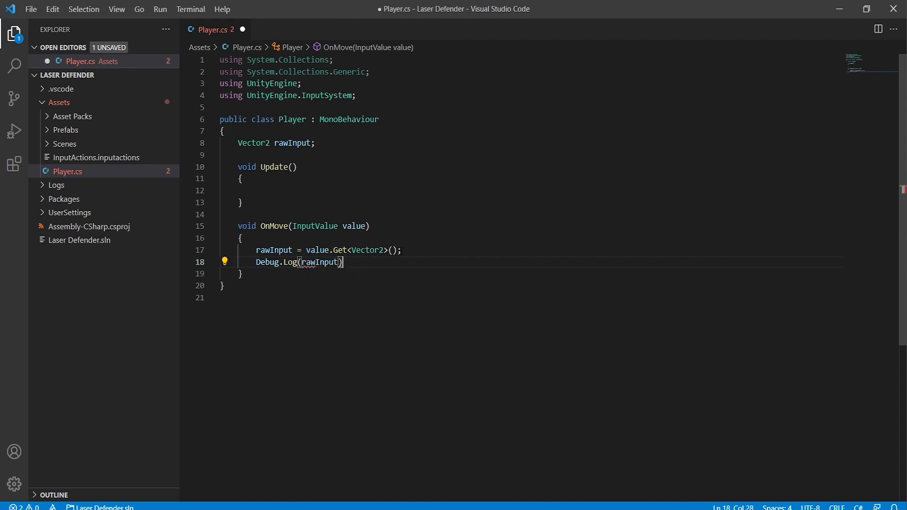
type(";")
key("ctrl+s")
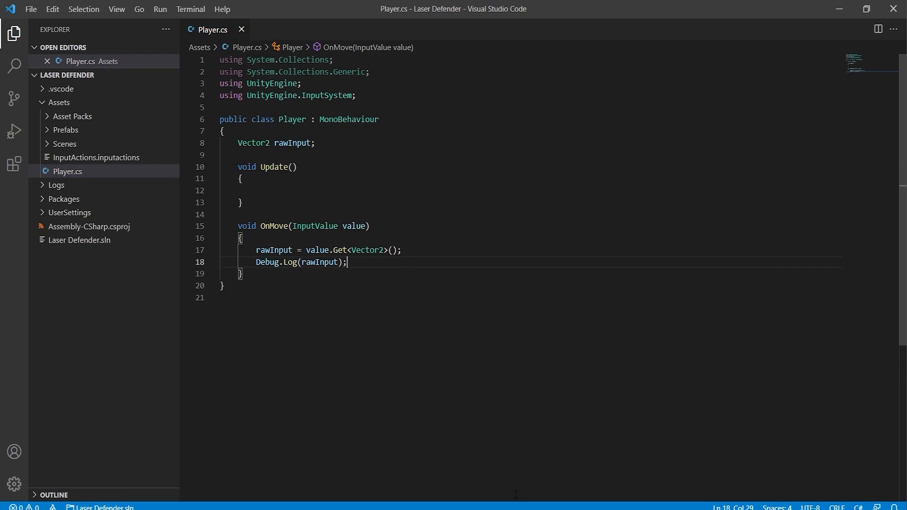
Switch to Unity, show the Console and clear its messages.
key("alt+Tab")
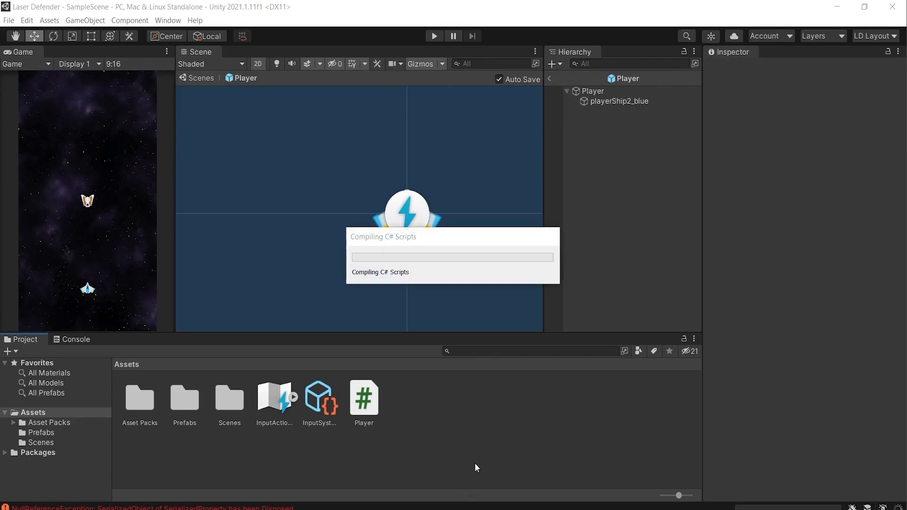
left_click(75, 340)
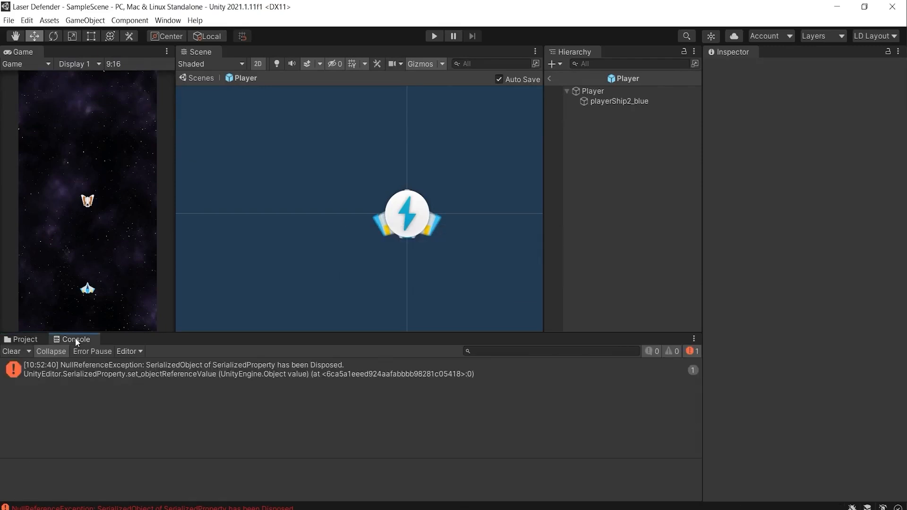
left_click(11, 352)
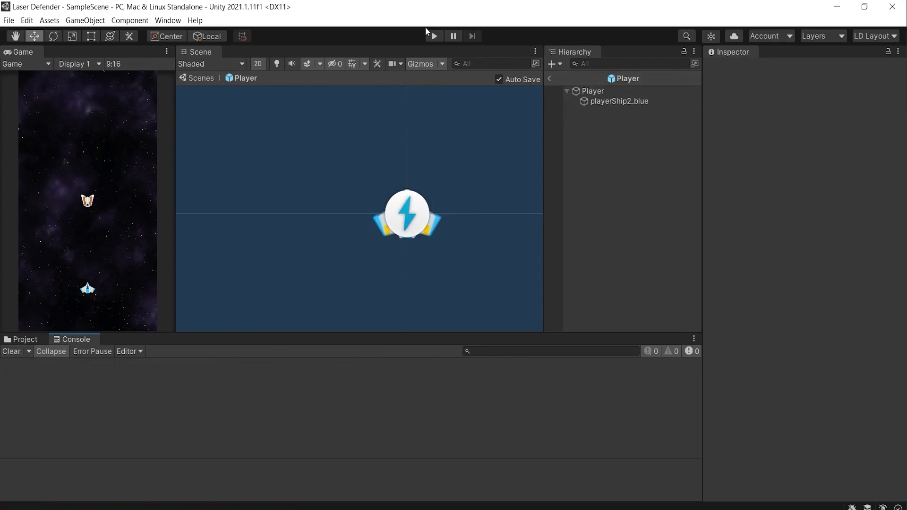
Test the move-right and move-up inputs in Play mode, exit Play mode and return to Visual Studio Code.
left_click(433, 37)
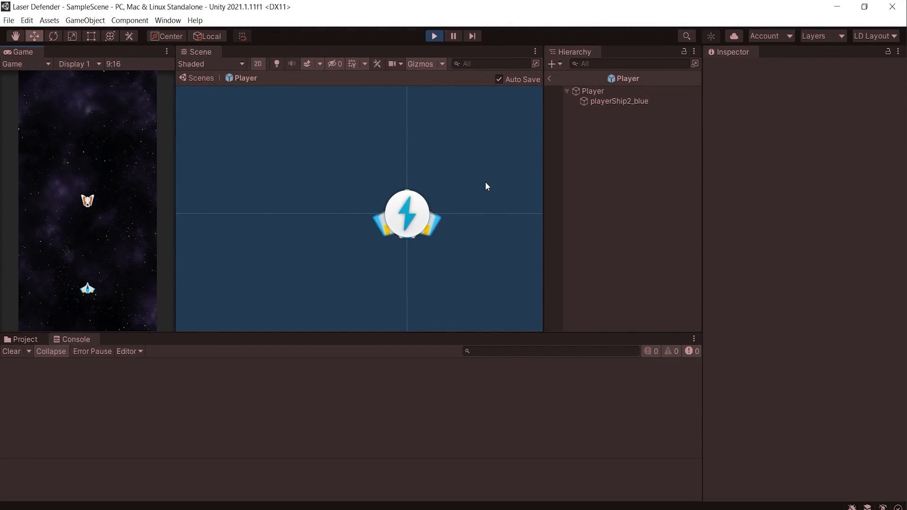
key("d")
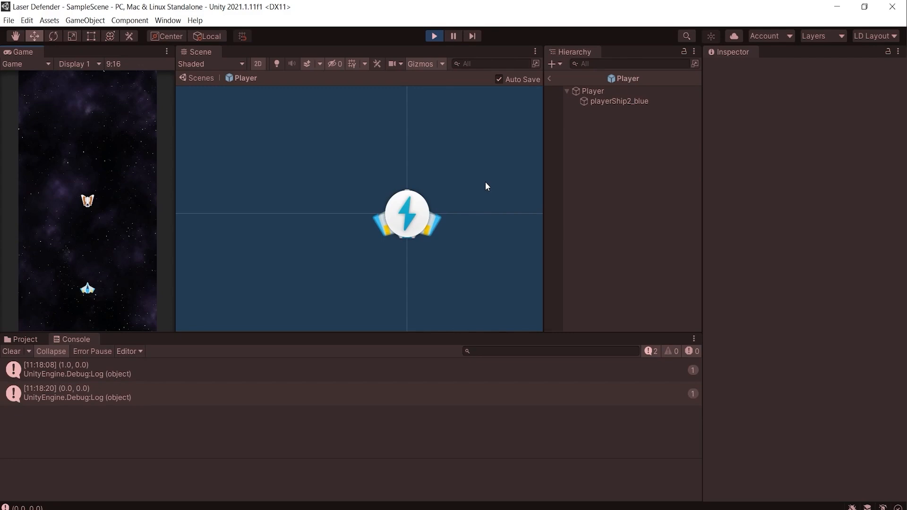
key("Up")
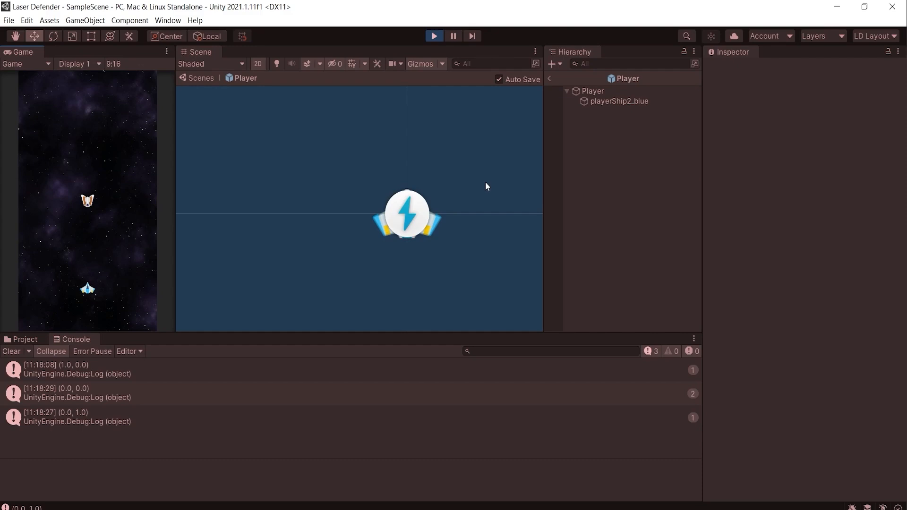
left_click(435, 37)
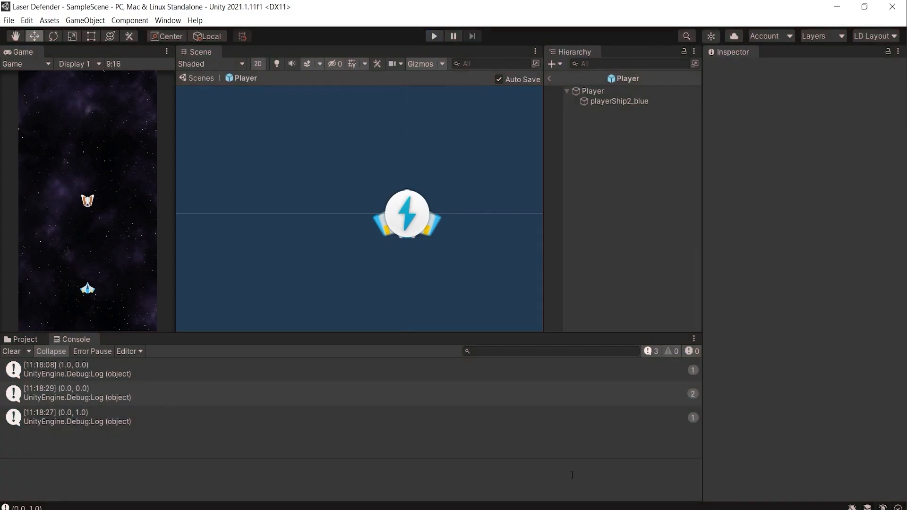
key("alt+Tab")
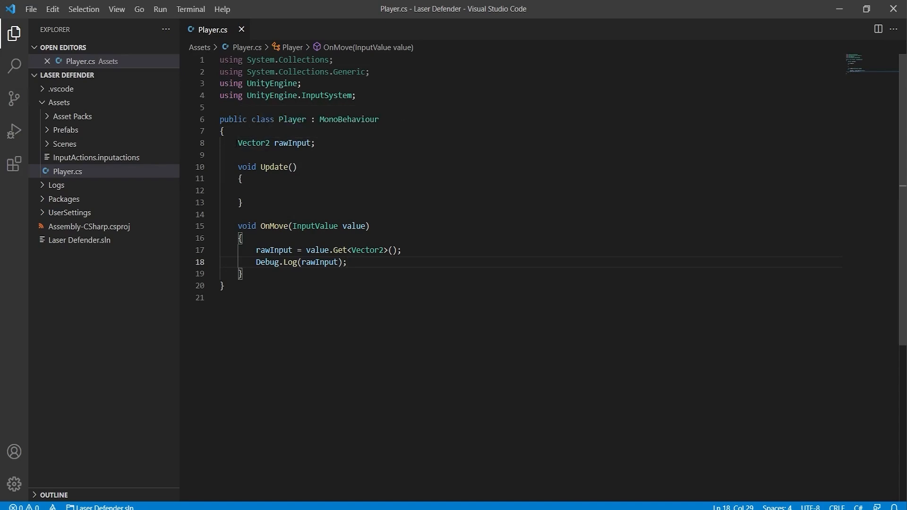
Declare "Vector3 delta = rawInput;" inside the Update method of Player.cs and save the script.
left_click_drag(234, 143, 328, 143)
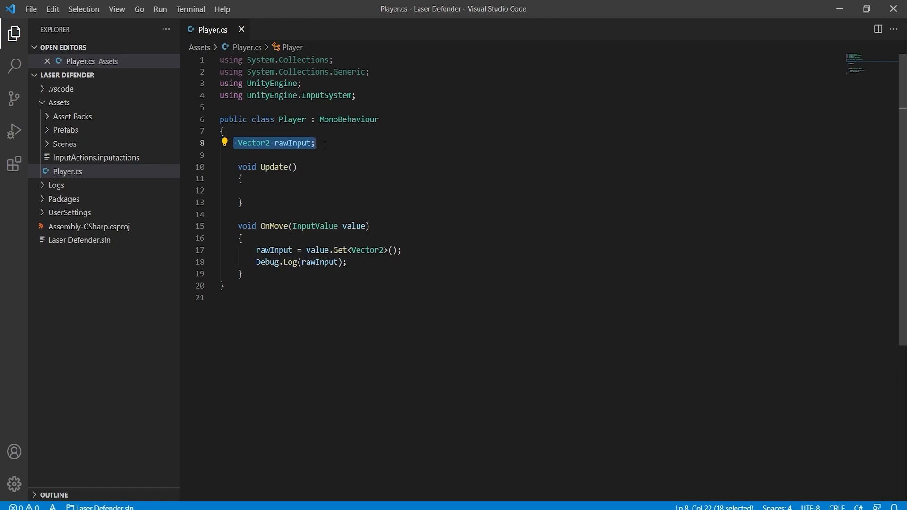
left_click(304, 191)
key("Tab")
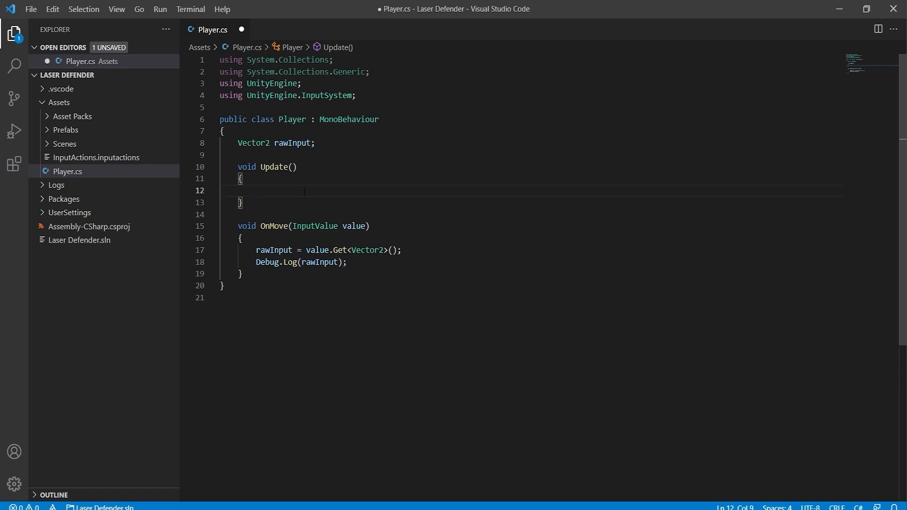
type("Ve")
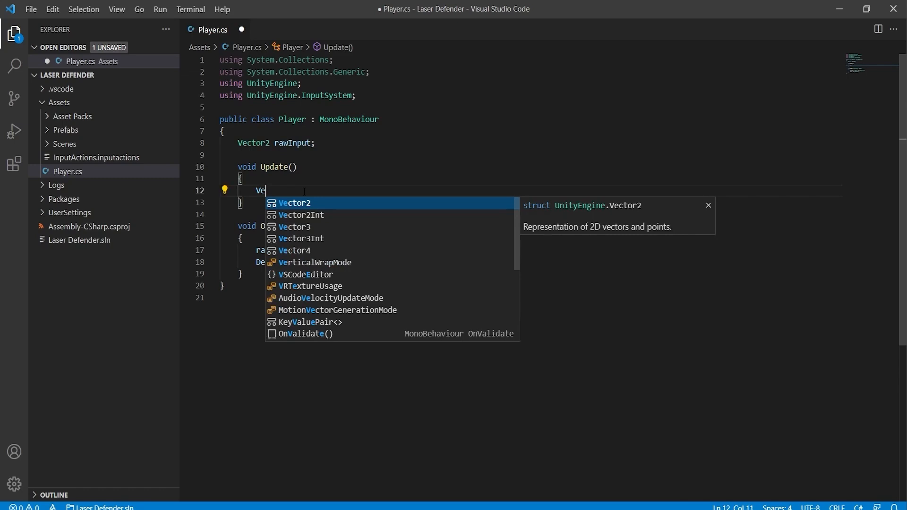
key("Down")
key("Down")
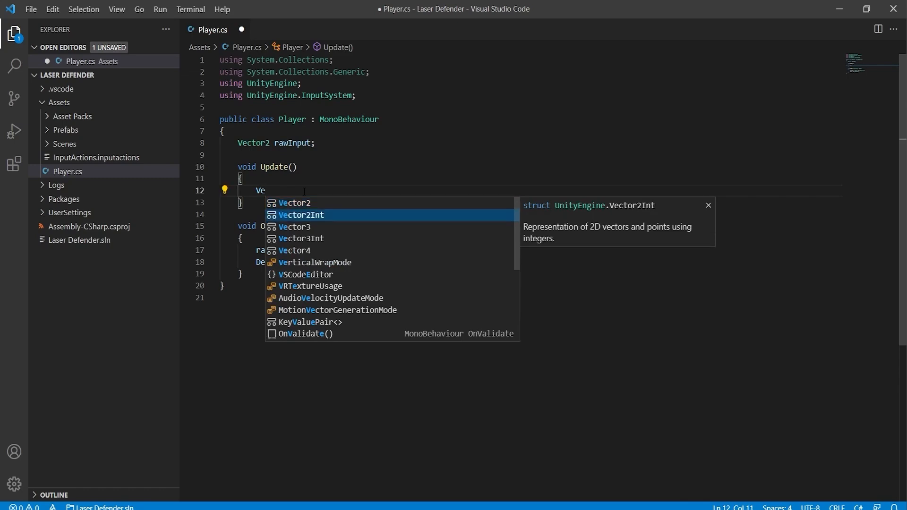
key("Tab")
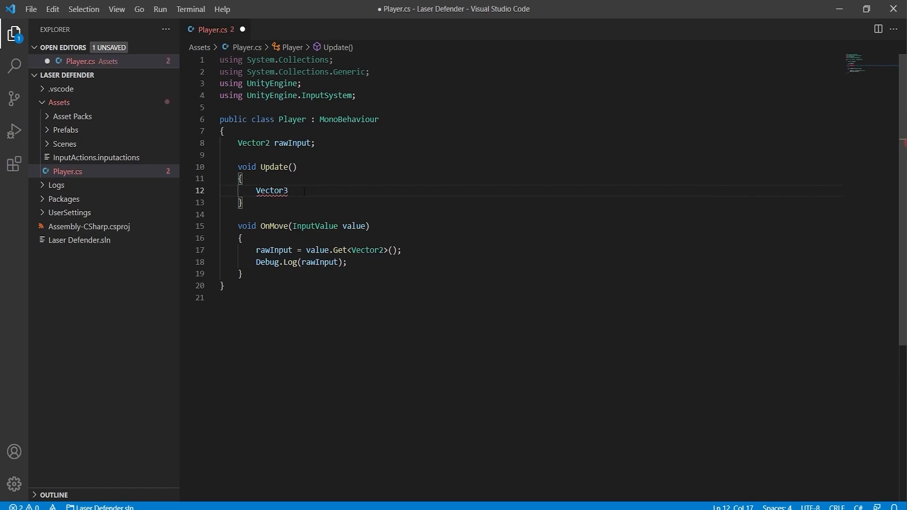
type("delta")
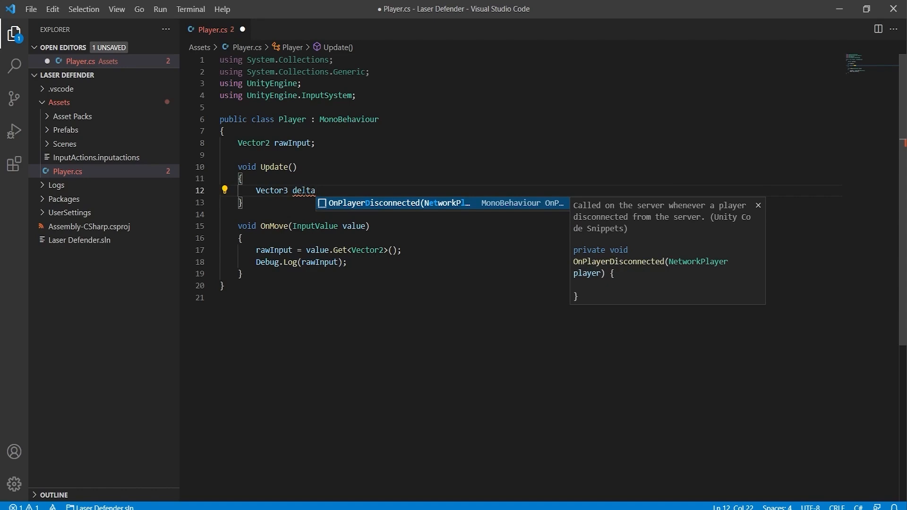
type("= ")
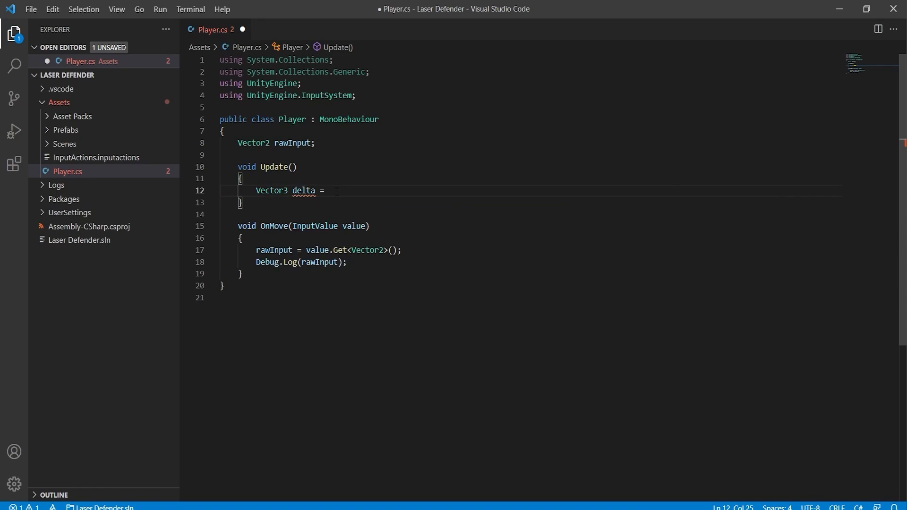
type("ra")
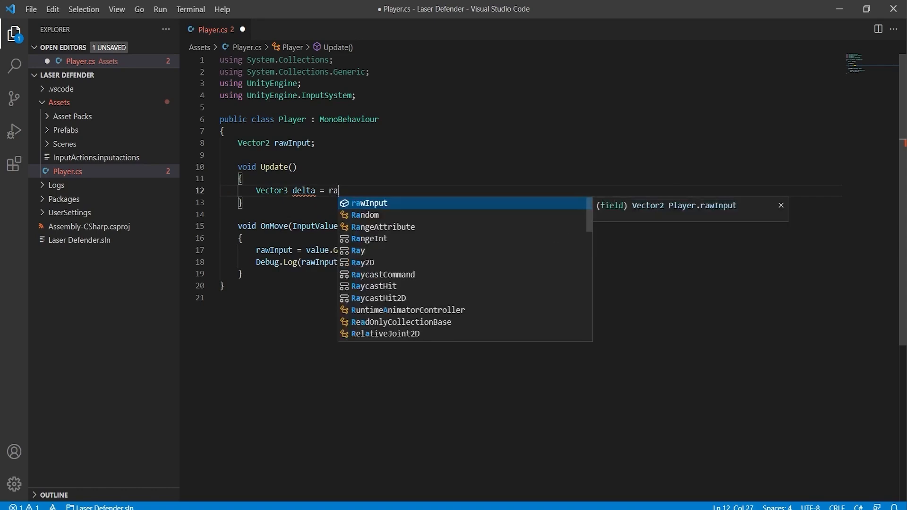
type("w")
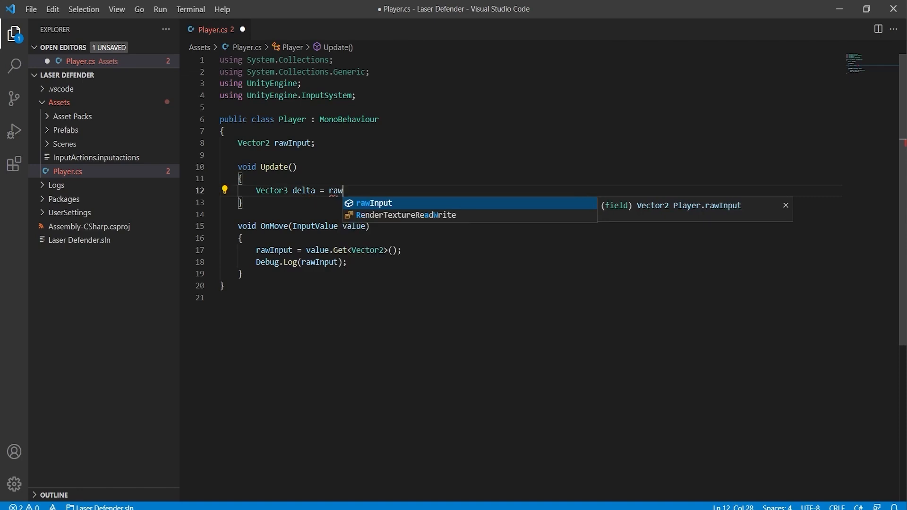
key("Tab")
type(";")
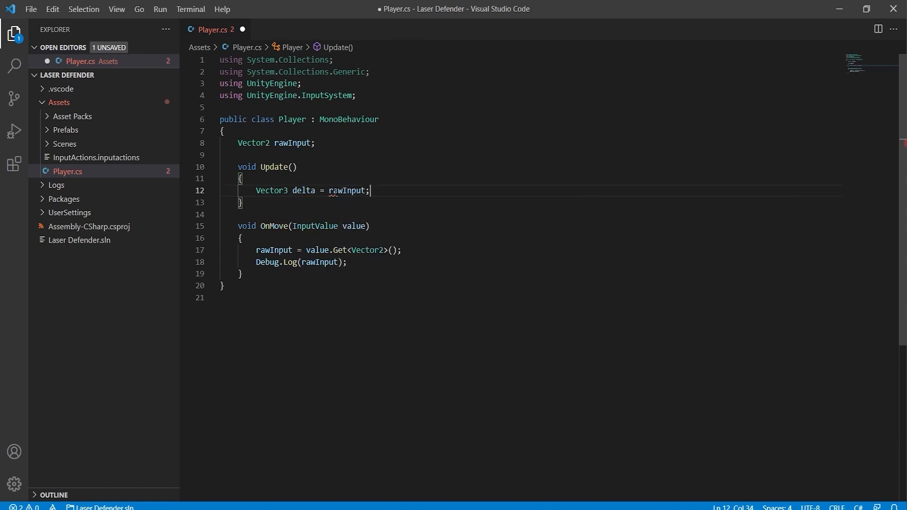
key("ctrl+s")
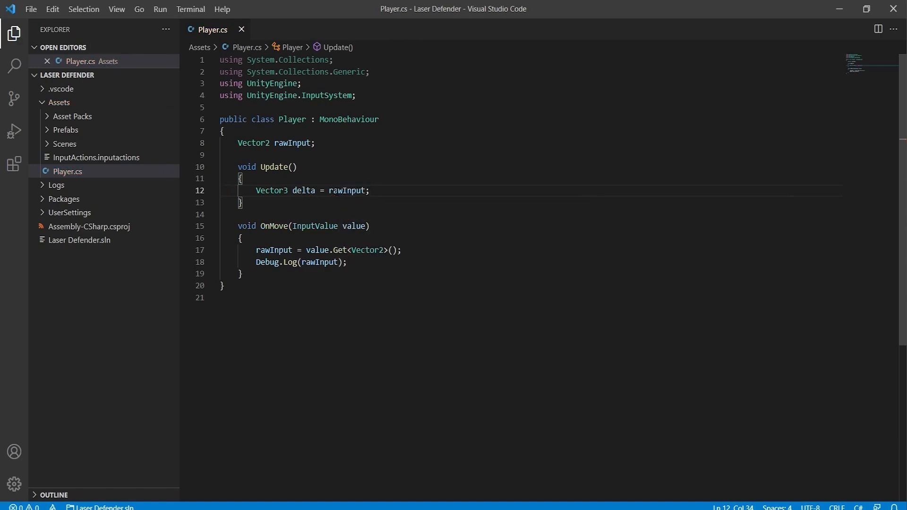
Add the line "transform.position += delta;" below the delta declaration in Update and save Player.cs.
key("Return")
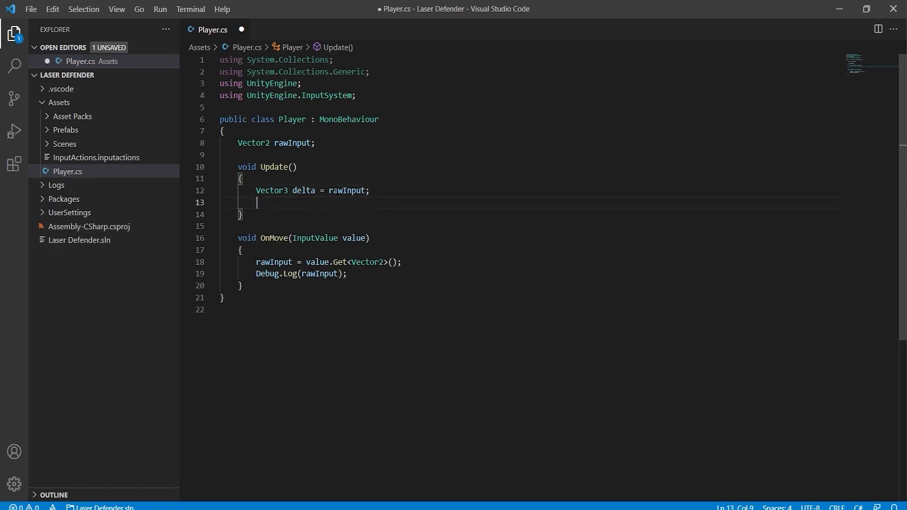
type("tr")
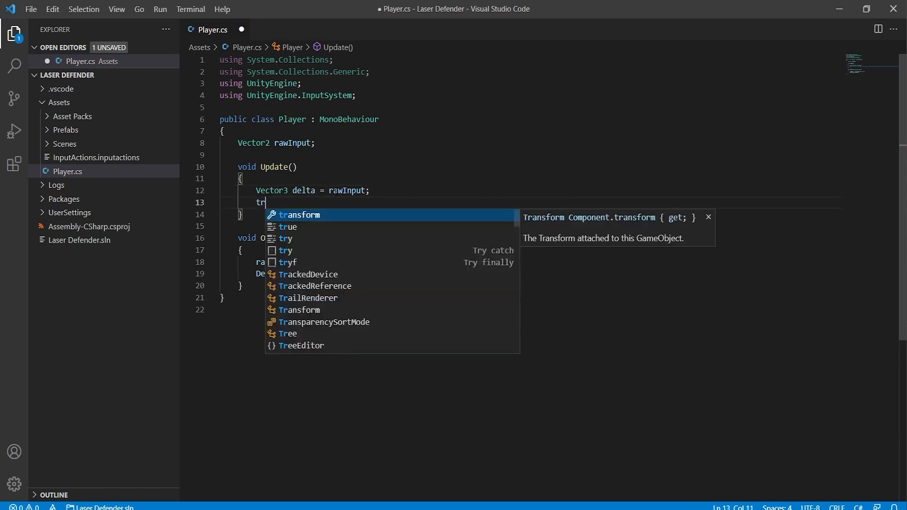
type("a")
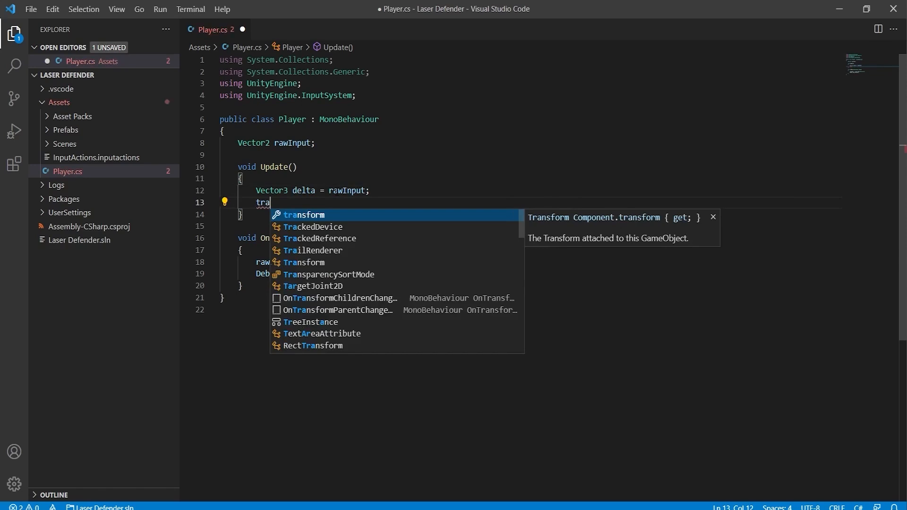
key("Tab")
type(".")
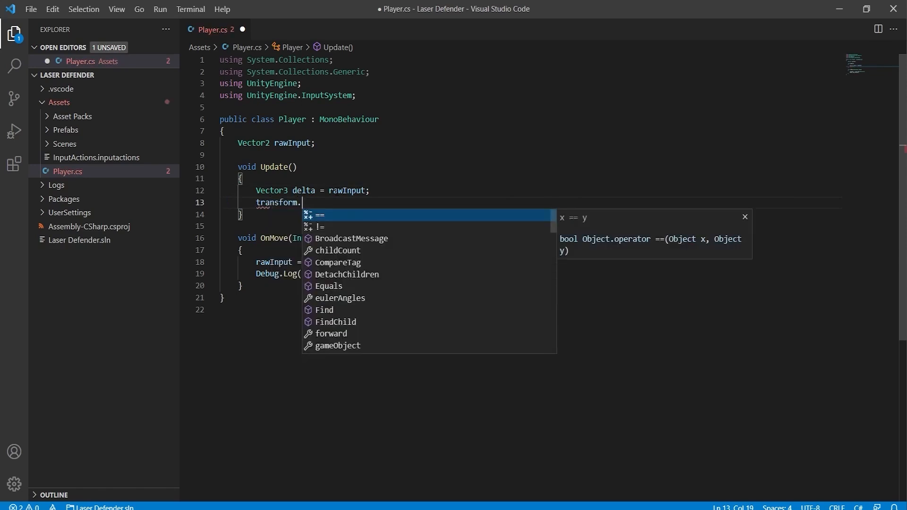
type("pos")
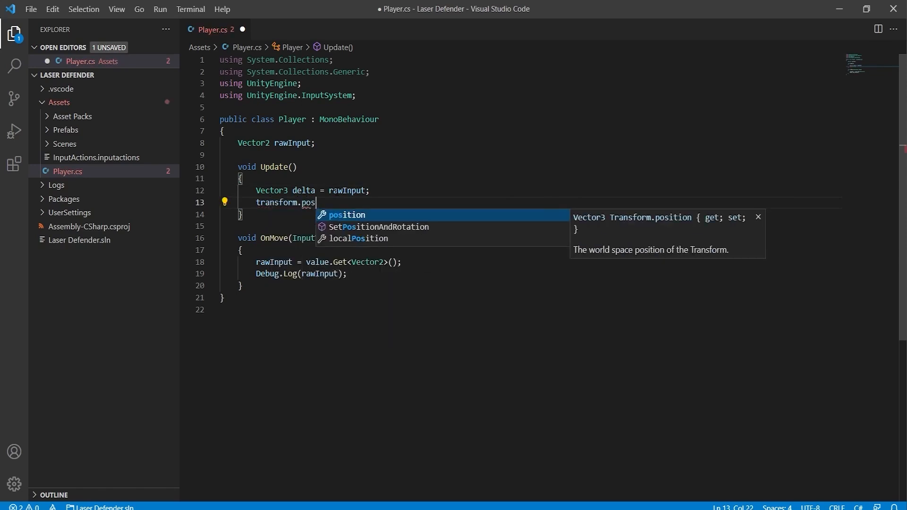
key("Tab")
type("+")
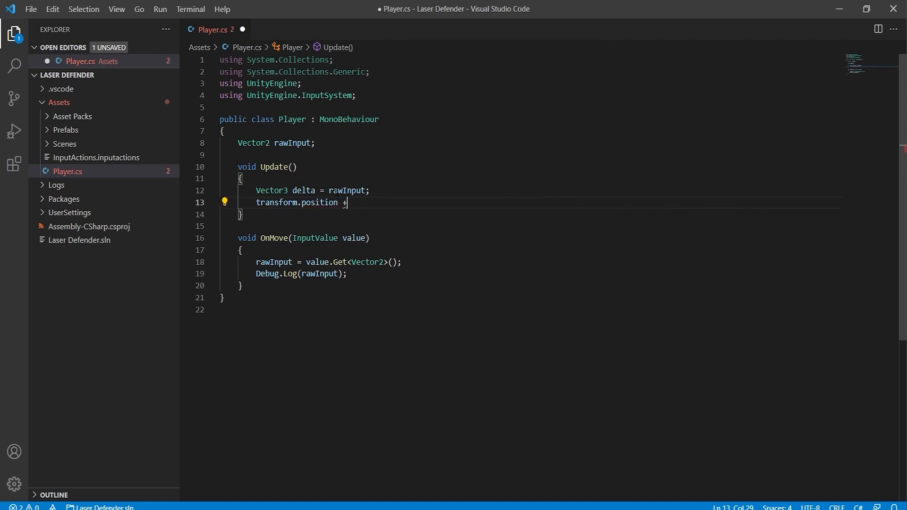
type("= de")
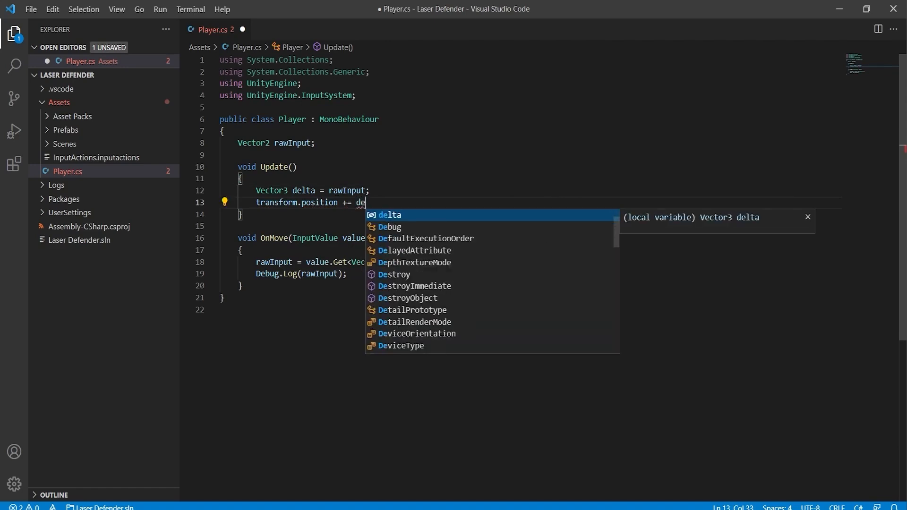
key("Tab")
type(";")
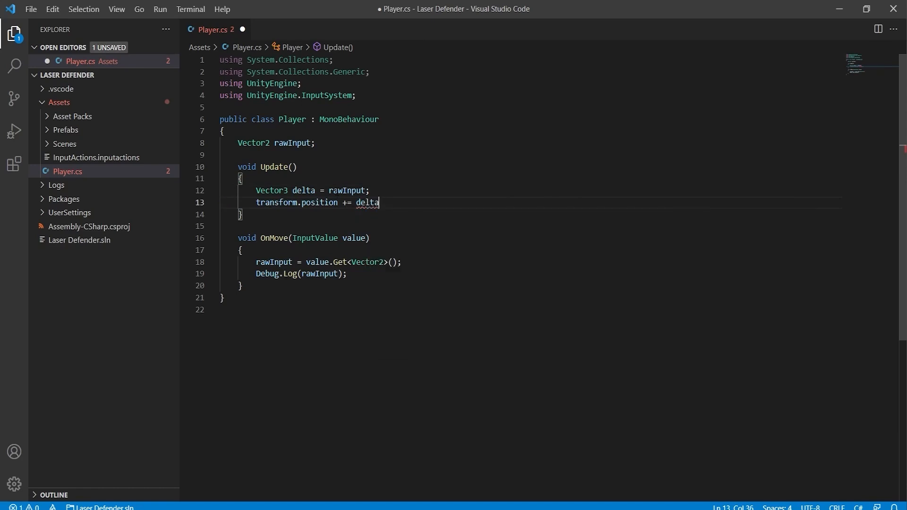
key("ctrl+s")
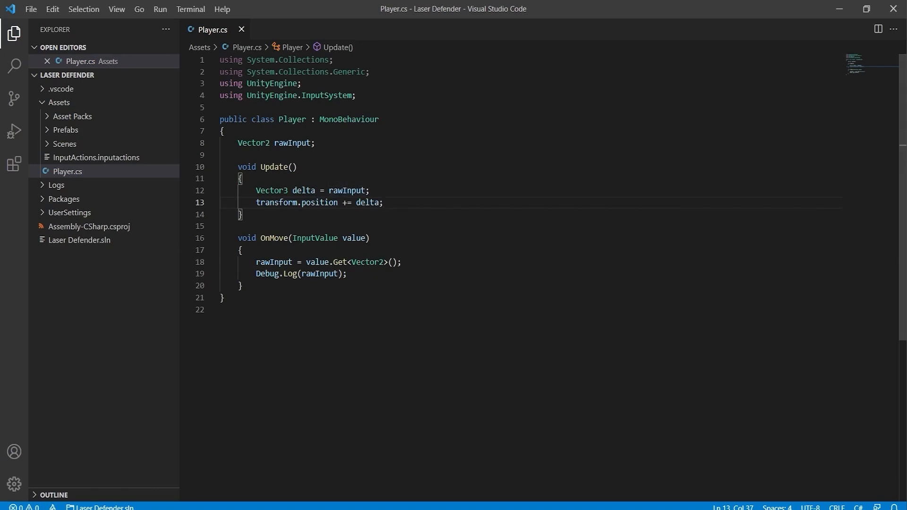
Switch to Unity, leave the Player prefab for SampleScene and start Play mode.
key("alt+Tab")
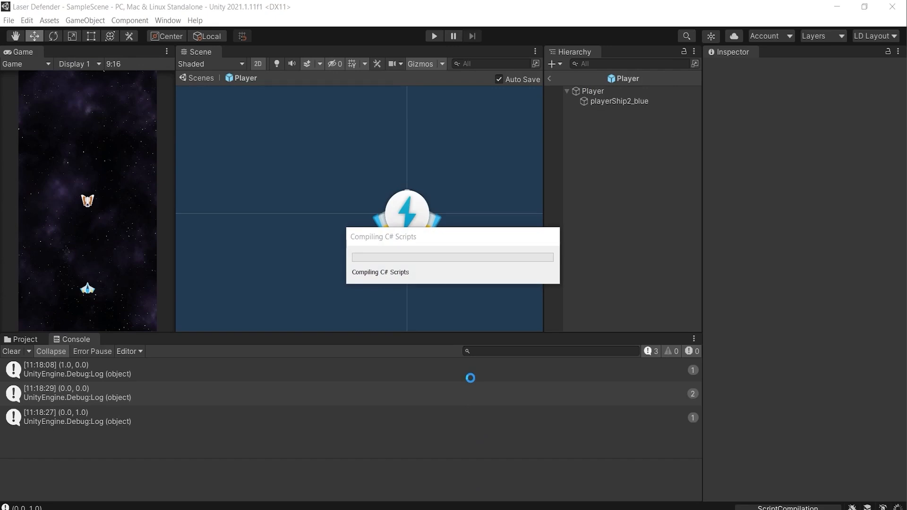
left_click(551, 76)
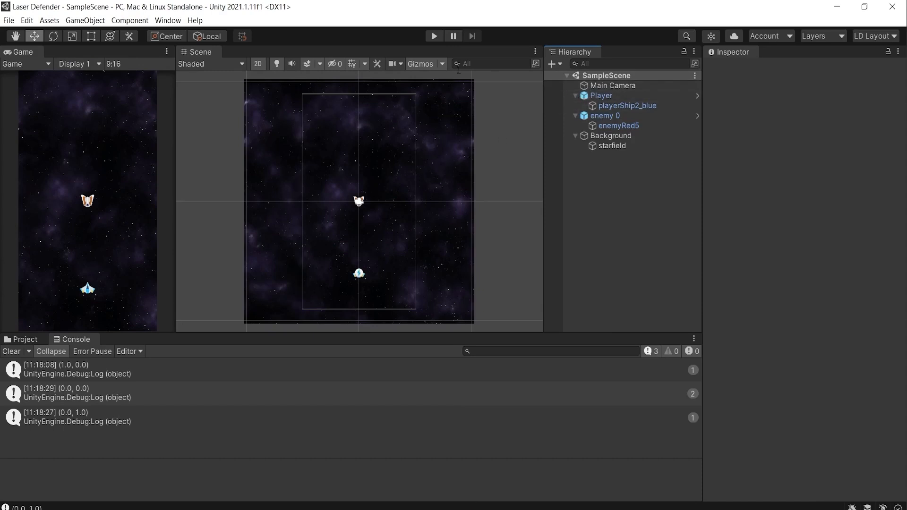
left_click(435, 37)
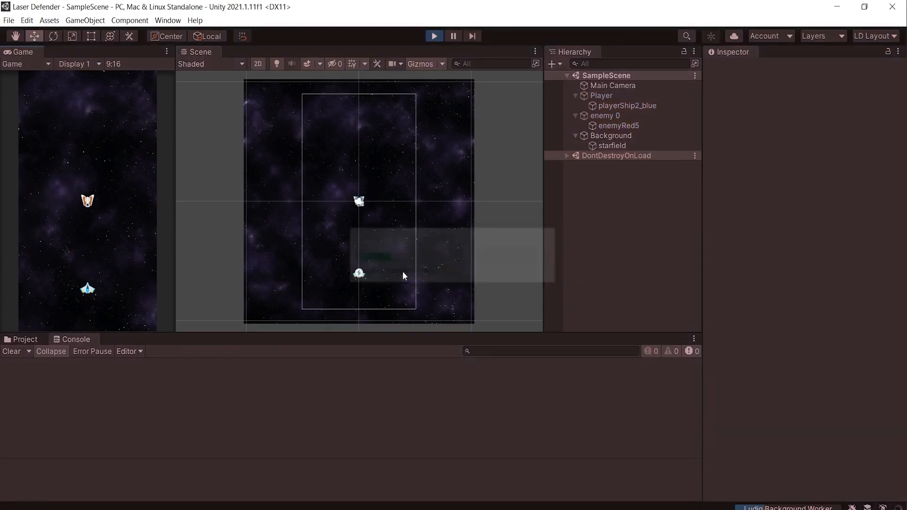
Test the player ship's movement left, right, up and down in the running game.
key("Right")
key("Left")
key("Left")
key("Right")
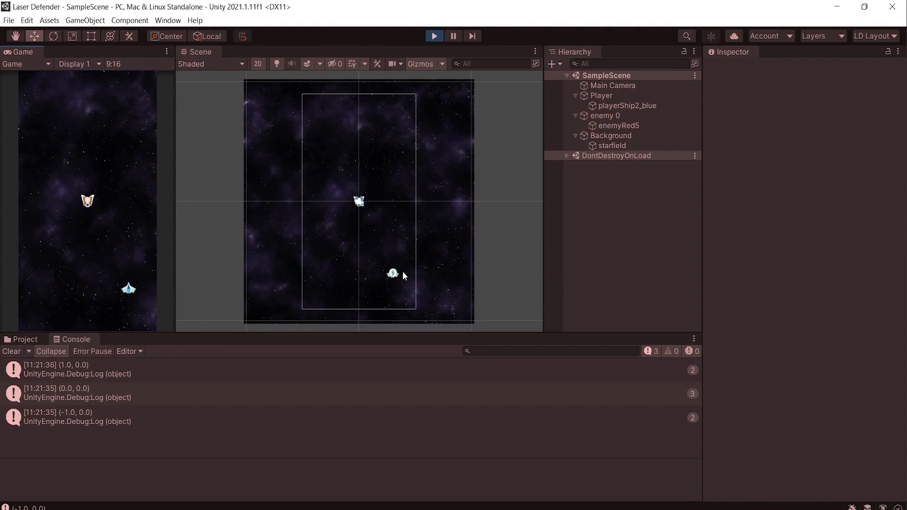
key("Up")
key("Down")
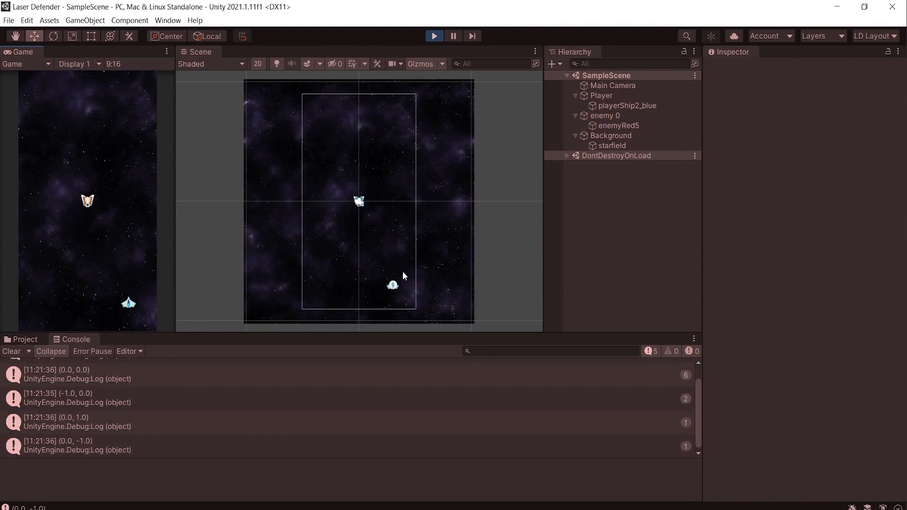
key("Left")
key("Up")
key("Down")
key("Right")
key("Left")
key("Right")
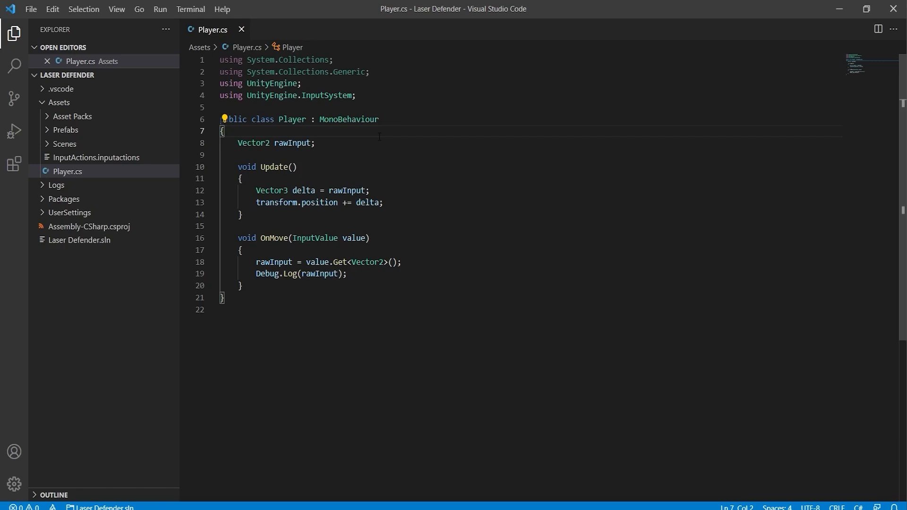
Declare "[SerializeField] float moveSpeed;" above the rawInput field in the Player class and save the script.
key("Return")
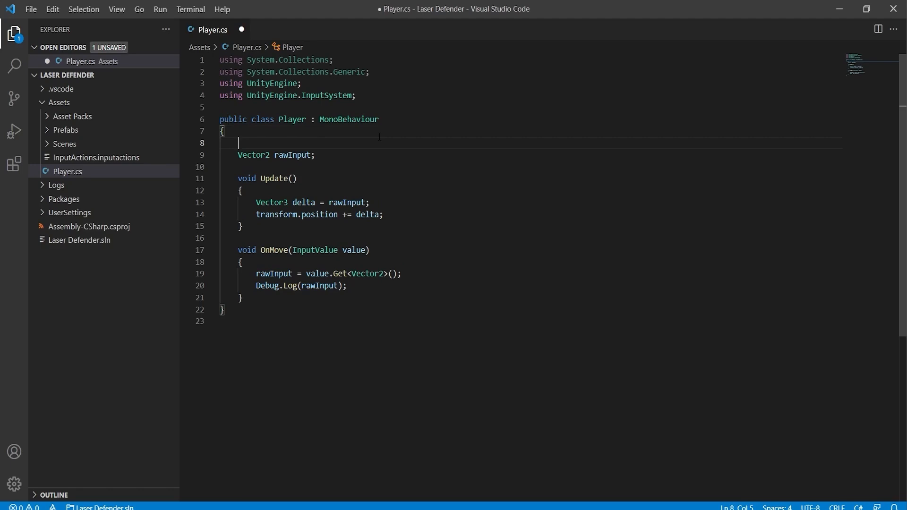
type("[")
key("Left")
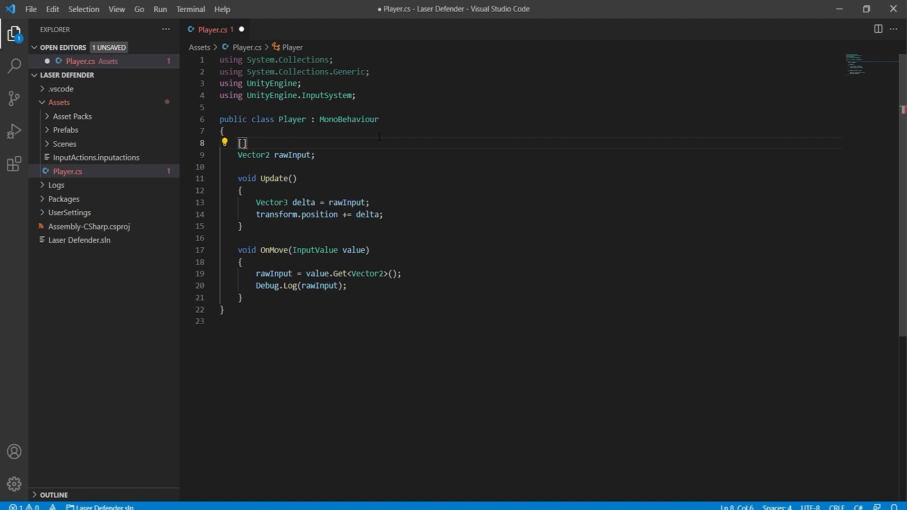
type("Ser")
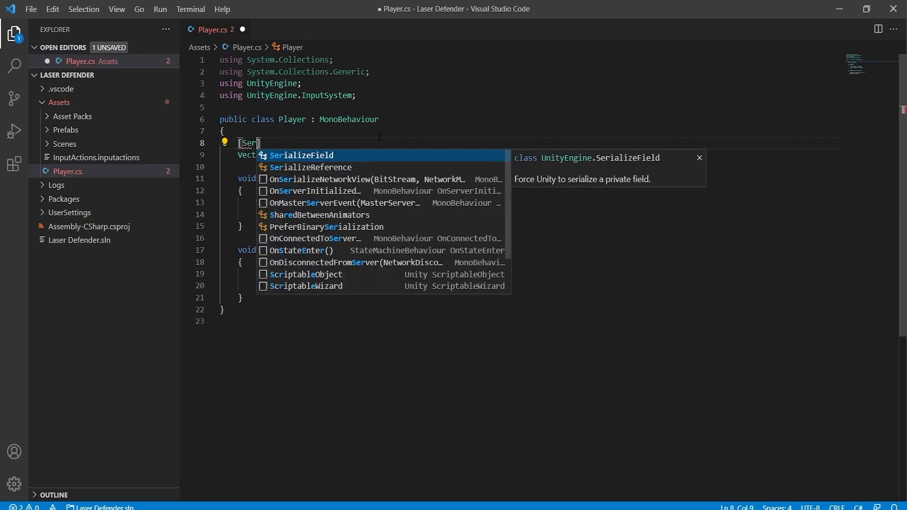
key("Tab")
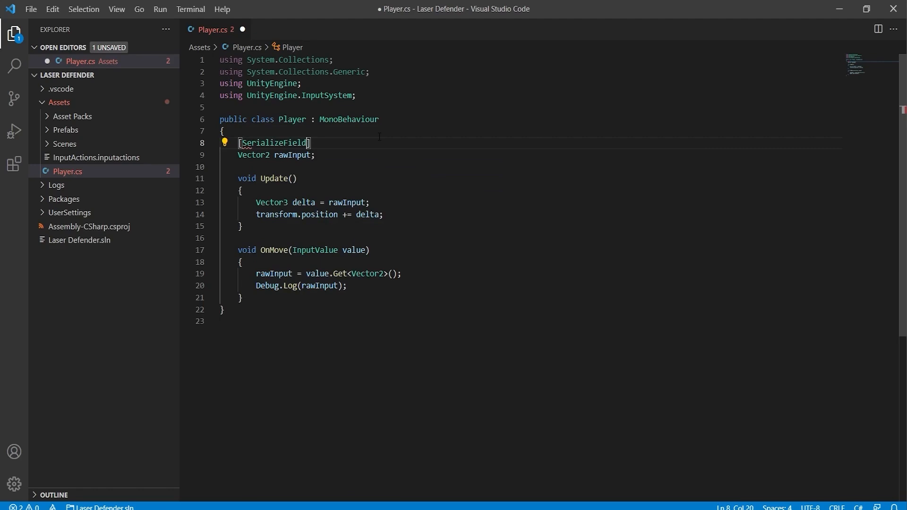
key("End")
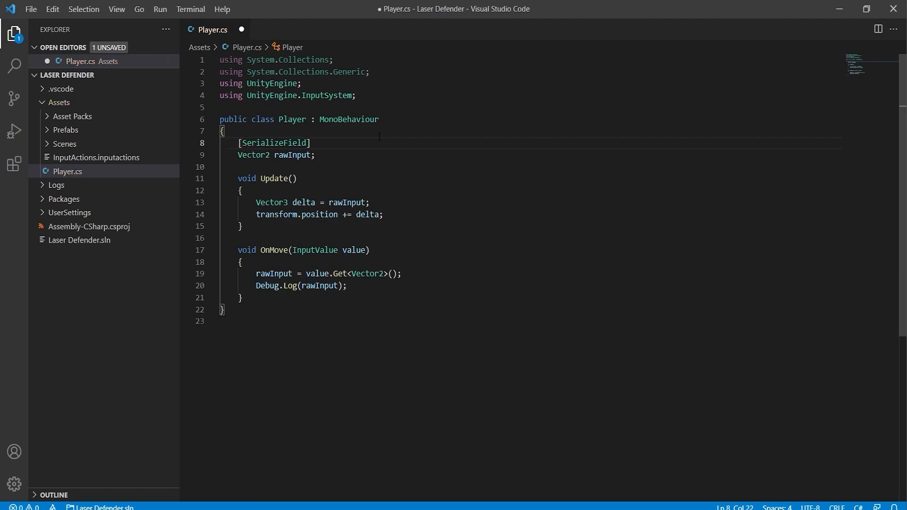
type("fl")
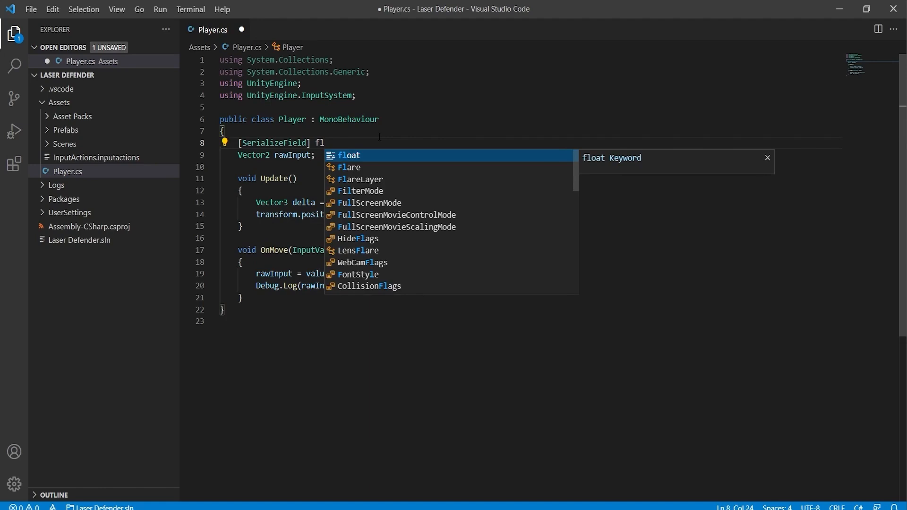
key("Return")
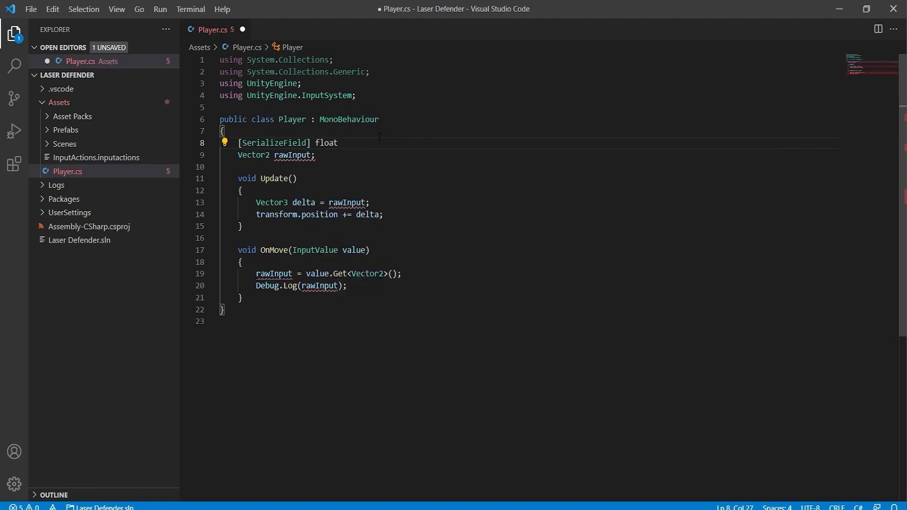
type("mov")
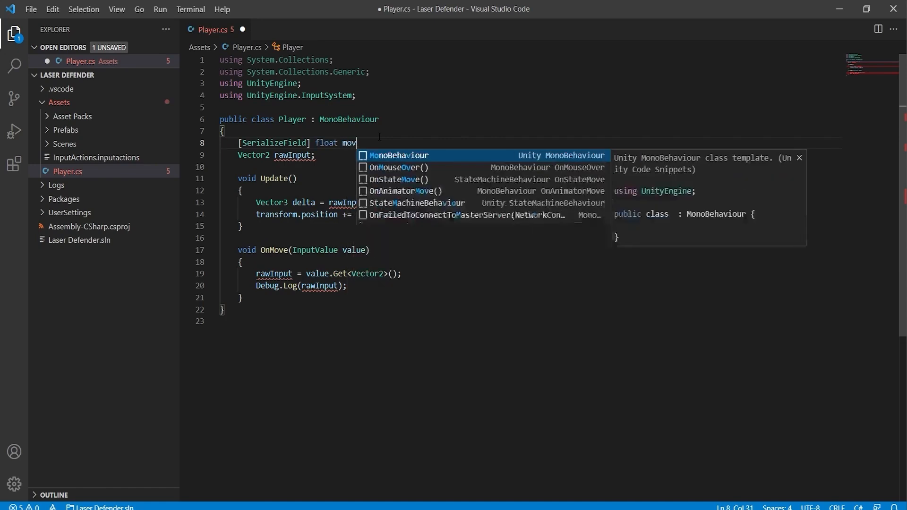
type("eSpeed")
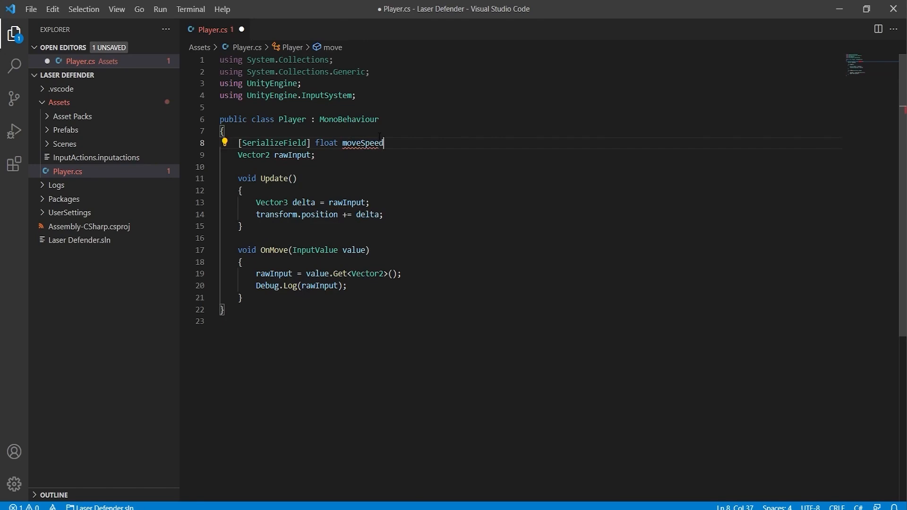
type(";")
key("ctrl+s")
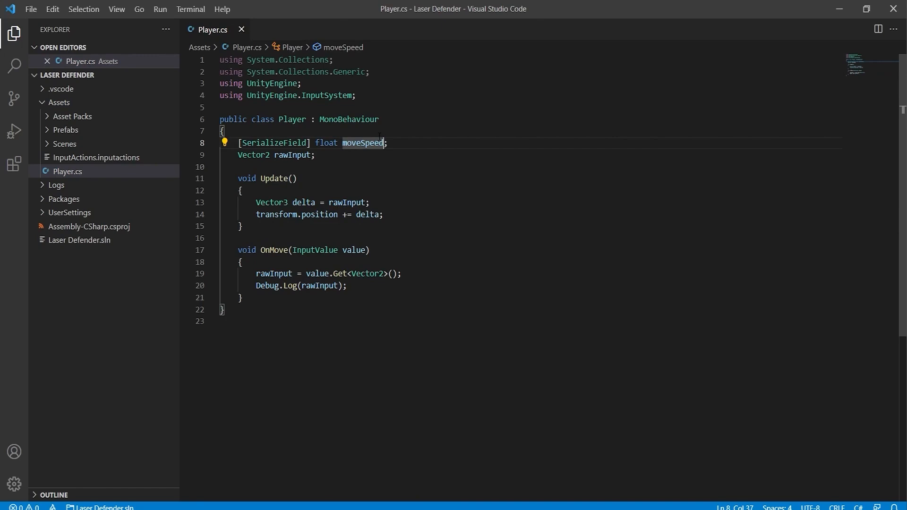
Initialize the moveSpeed field to 5f and save Player.cs.
type("= ")
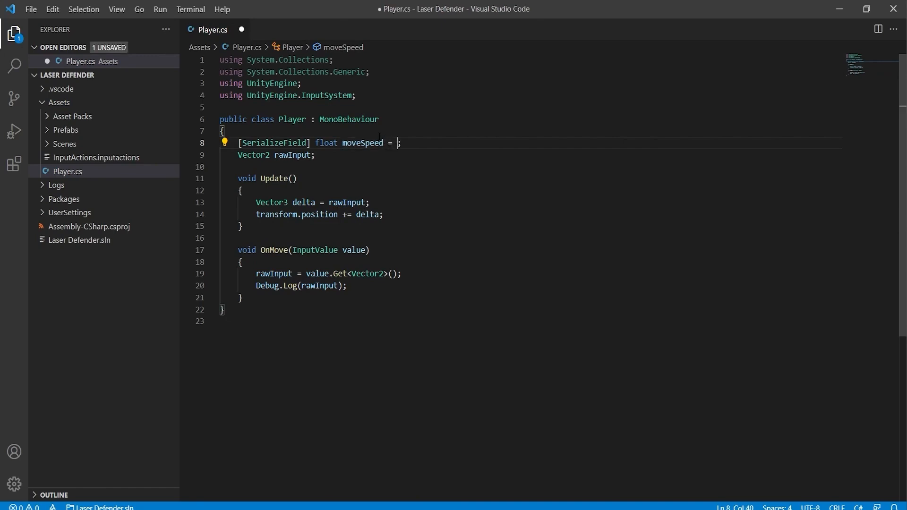
type("5f")
key("ctrl+s")
Multiply rawInput in the delta declaration by "moveSpeed * Time.deltaTime" and save Player.cs.
left_click(319, 191)
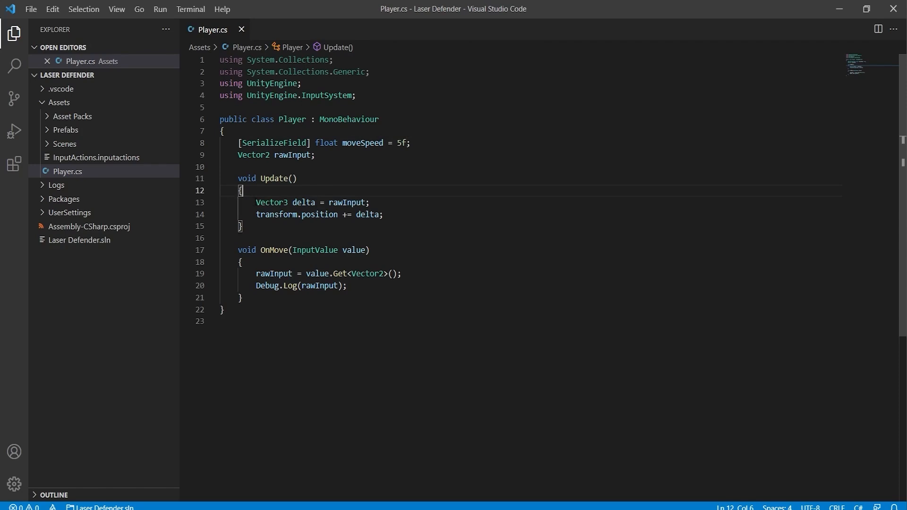
left_click_drag(255, 203, 320, 202)
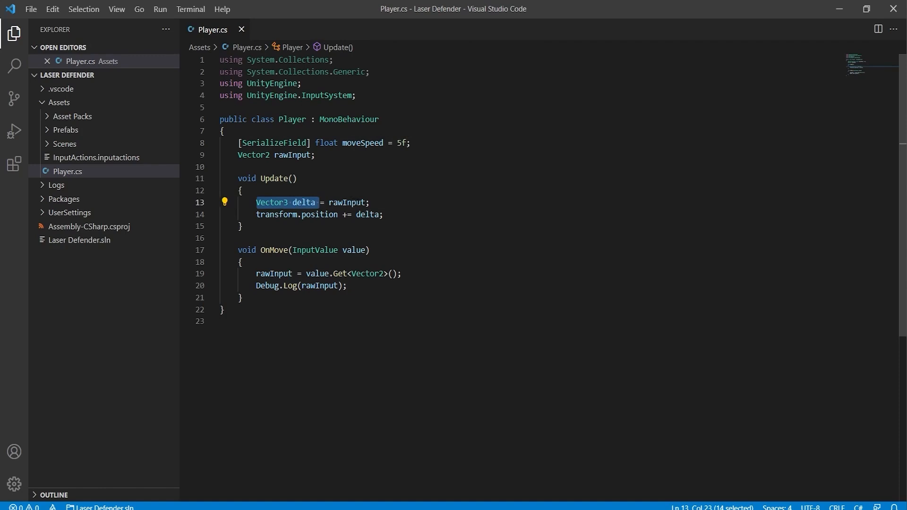
left_click(362, 202)
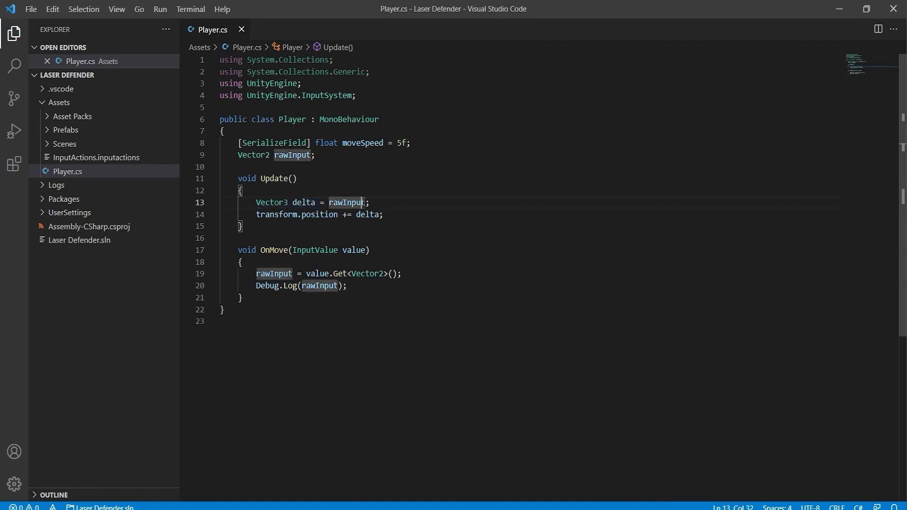
left_click(366, 202)
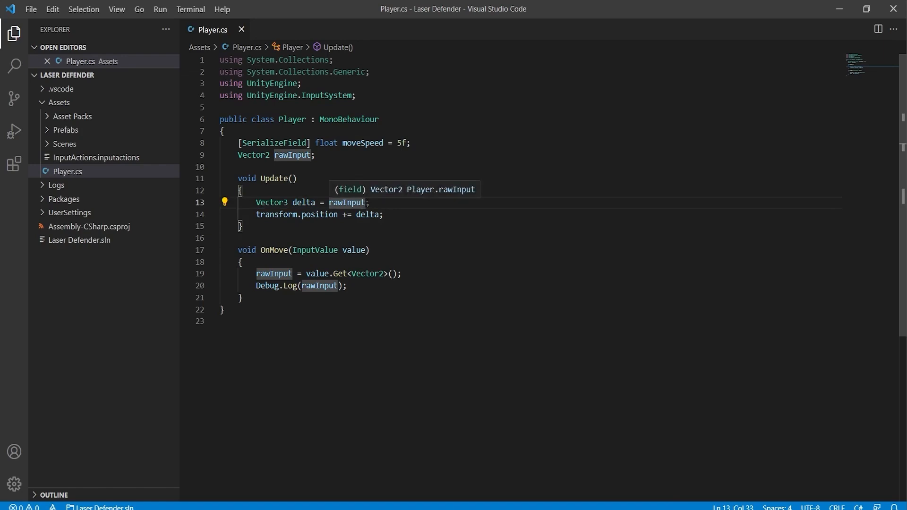
type("* ")
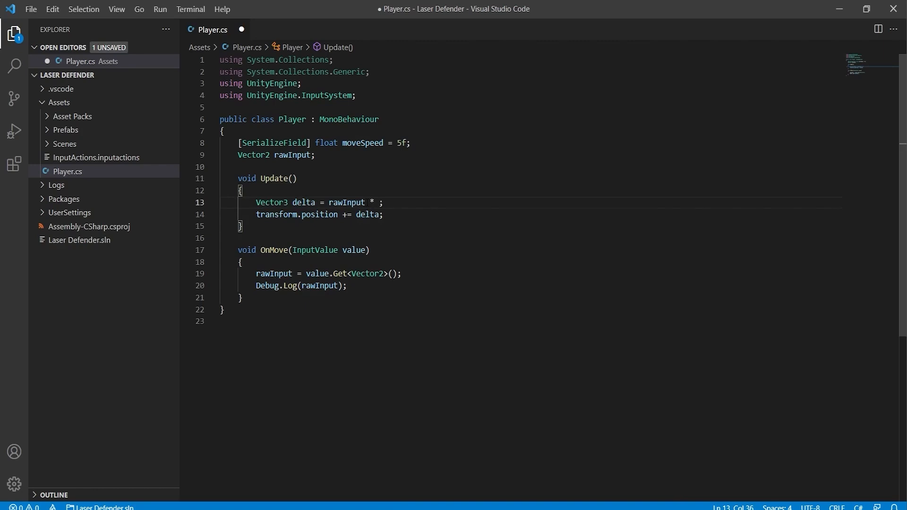
type("moves")
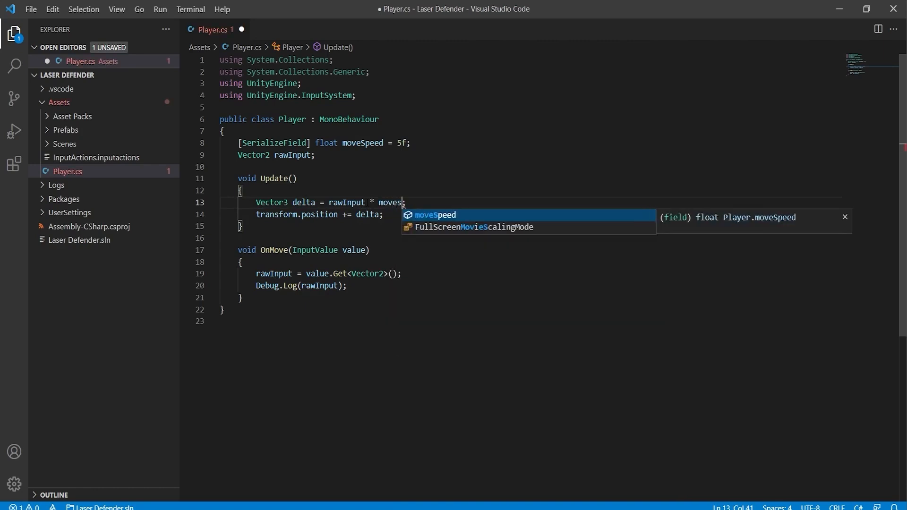
key("Tab")
type("*")
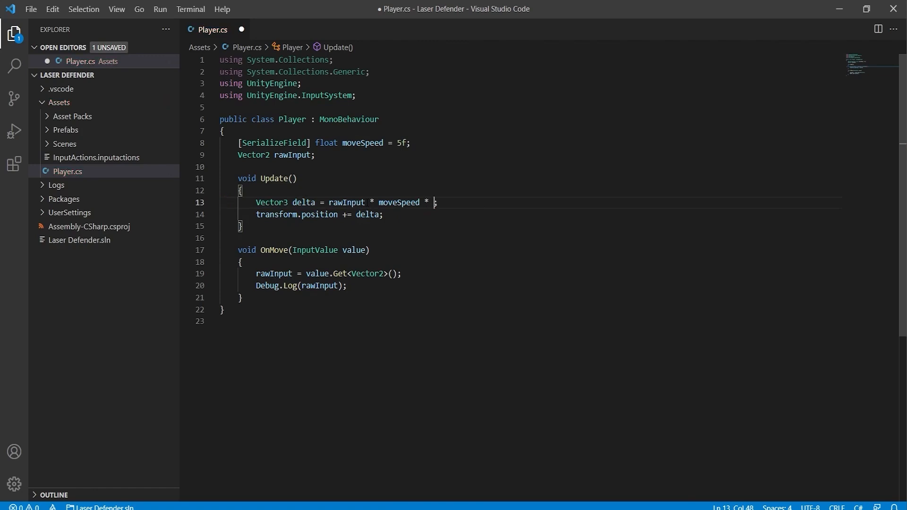
type("Time")
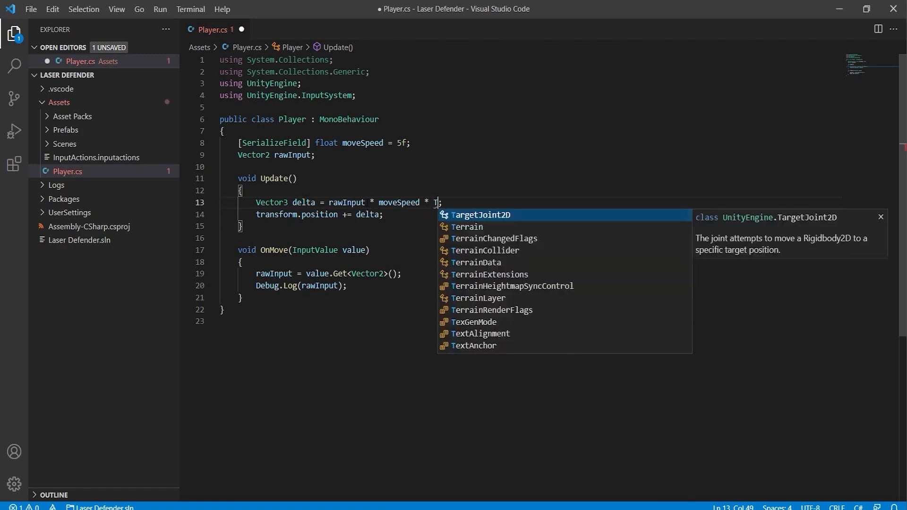
type(".de")
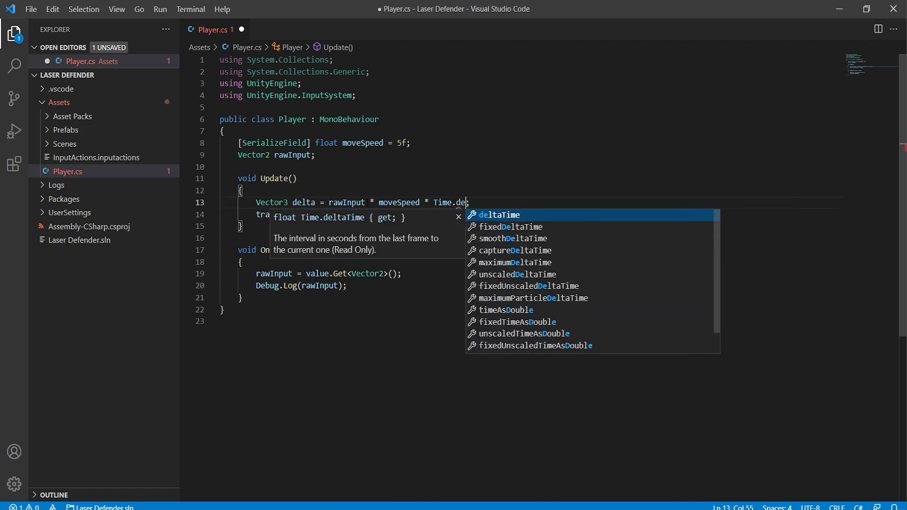
key("Tab")
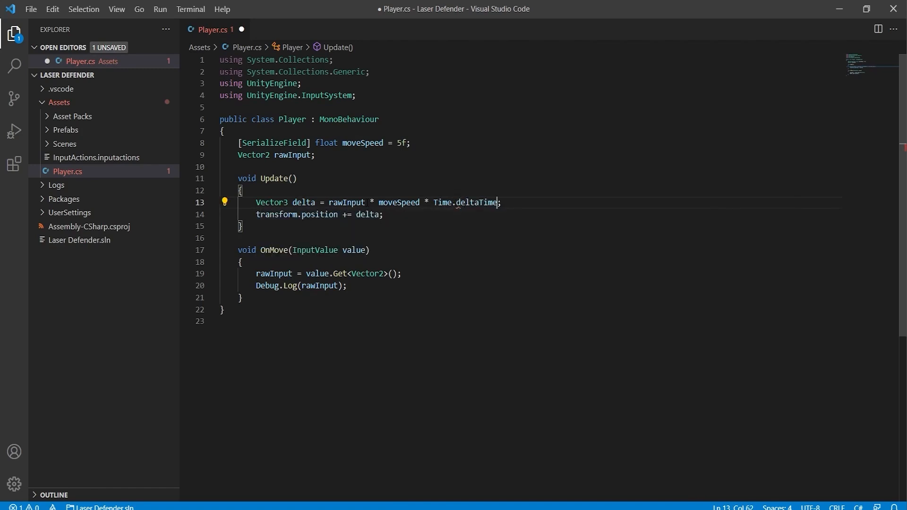
key("ctrl+s")
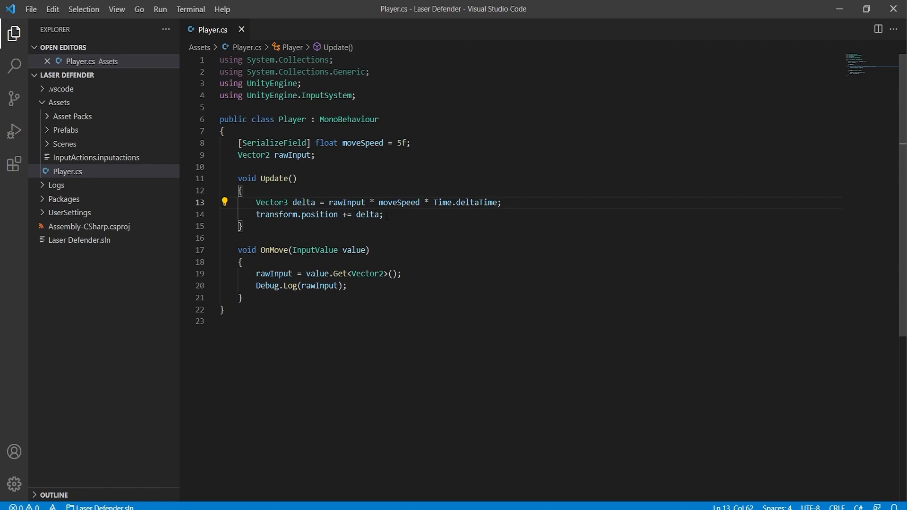
Extract the delta declaration and the transform.position line from Update into a separate method.
left_click_drag(383, 215, 257, 203)
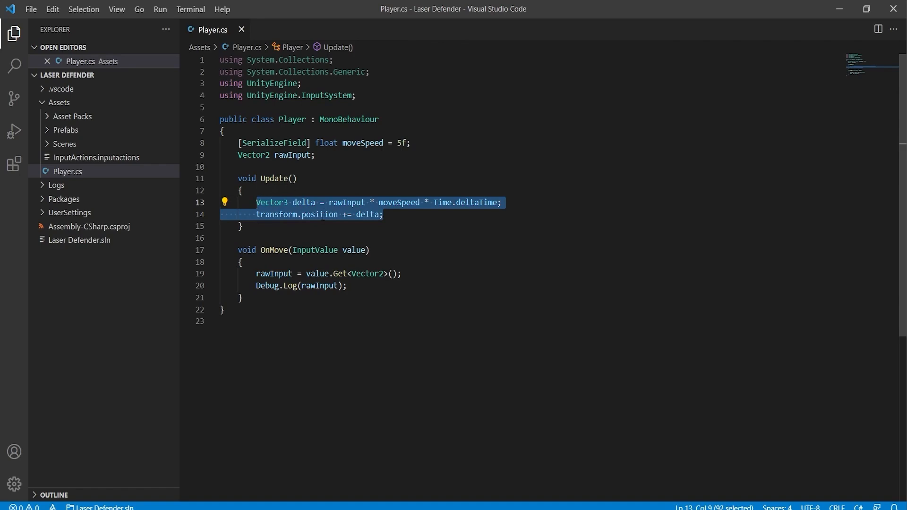
key("ctrl+period")
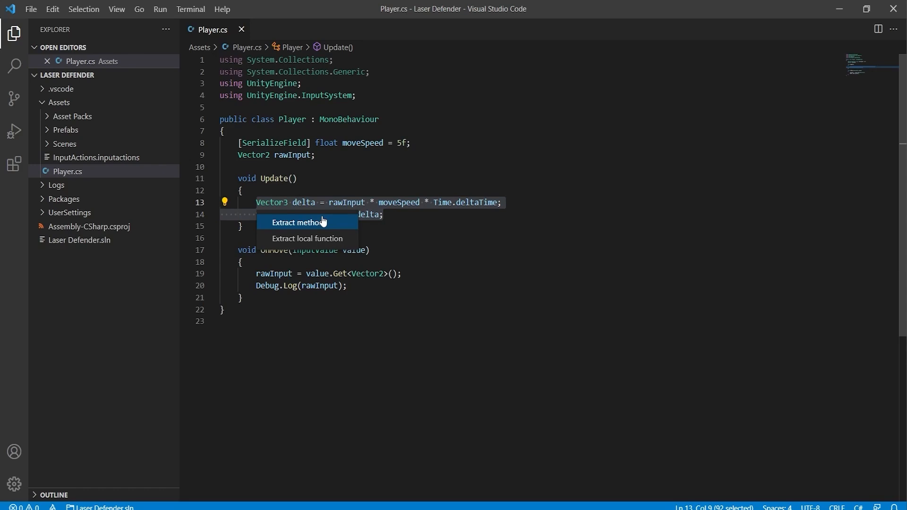
left_click(323, 222)
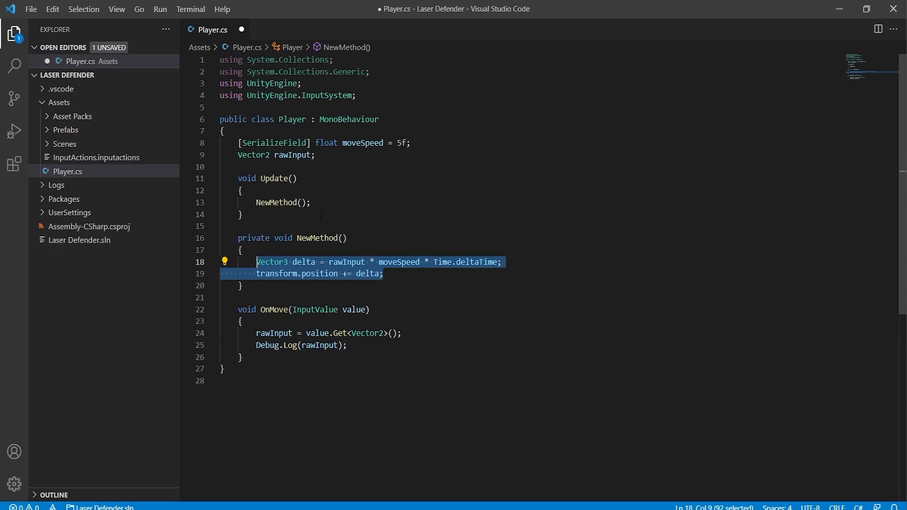
Remove the private modifier from the extracted method's declaration.
left_click(265, 242)
double_click(264, 241)
key("BackSpace")
key("Delete")
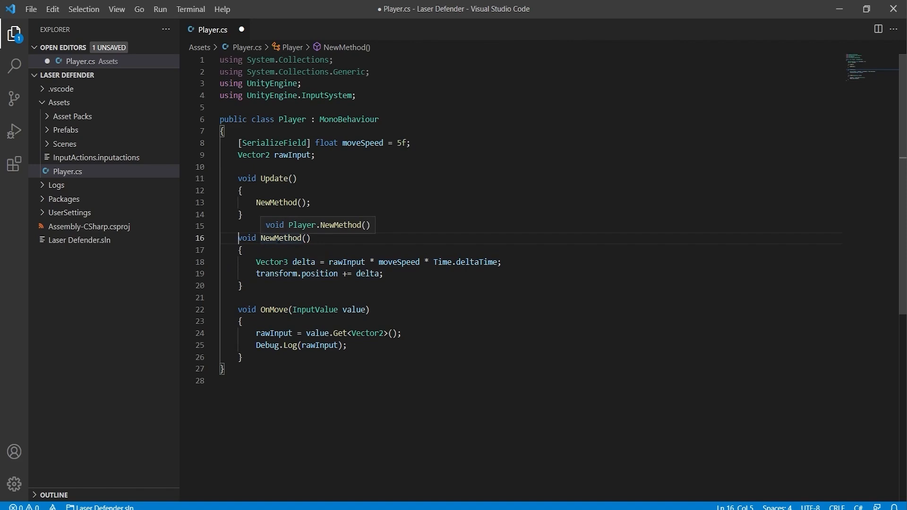
Rename the extracted method and its call in Update to Move, and save Player.cs.
left_click(278, 239)
key("F2")
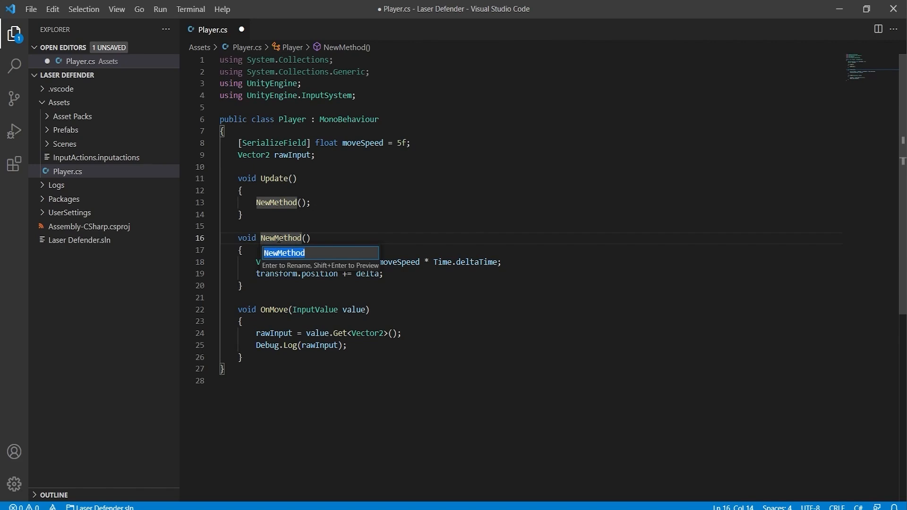
type("Move")
key("Escape")
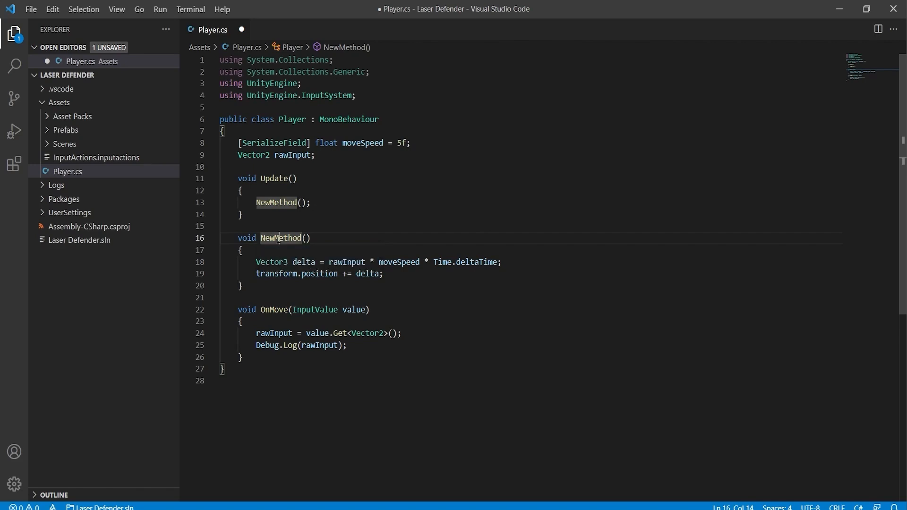
left_click(328, 239)
key("ctrl+s")
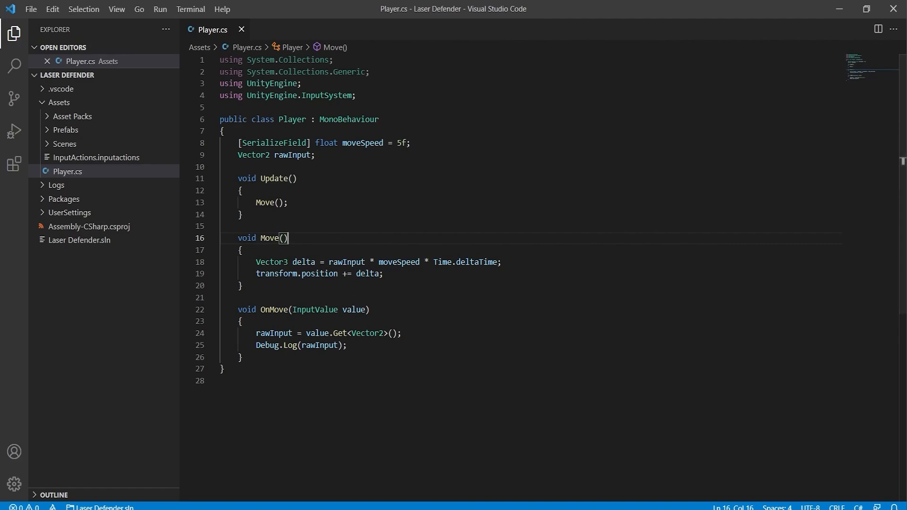
Switch to Unity, start Play mode and test moving the player ship right and up.
key("alt+Tab")
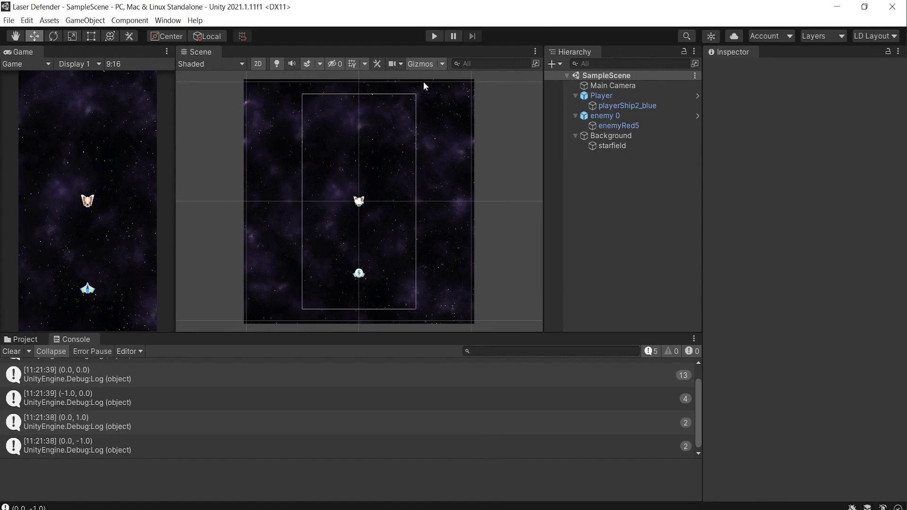
left_click(433, 36)
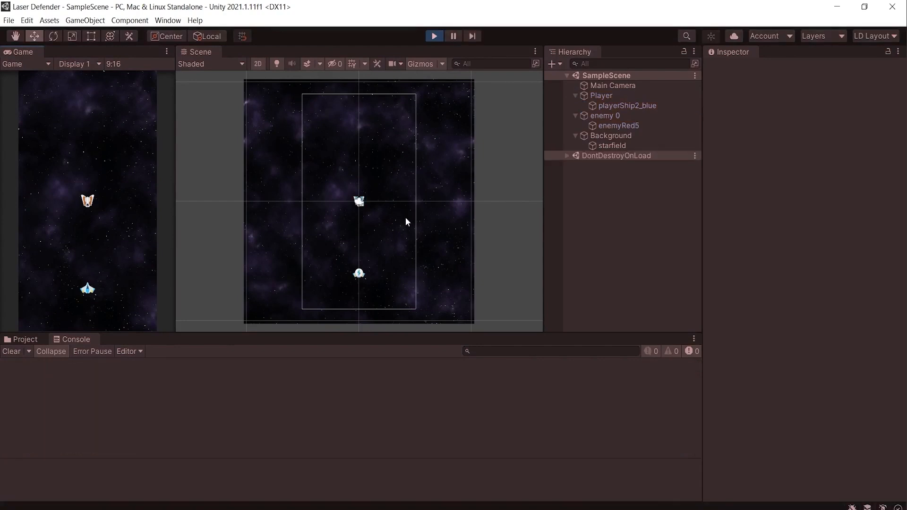
key("d")
key("w")
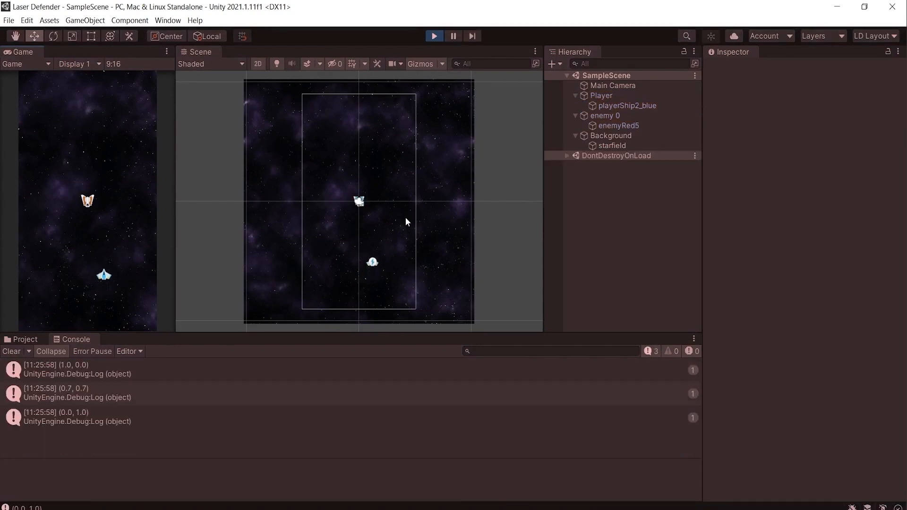